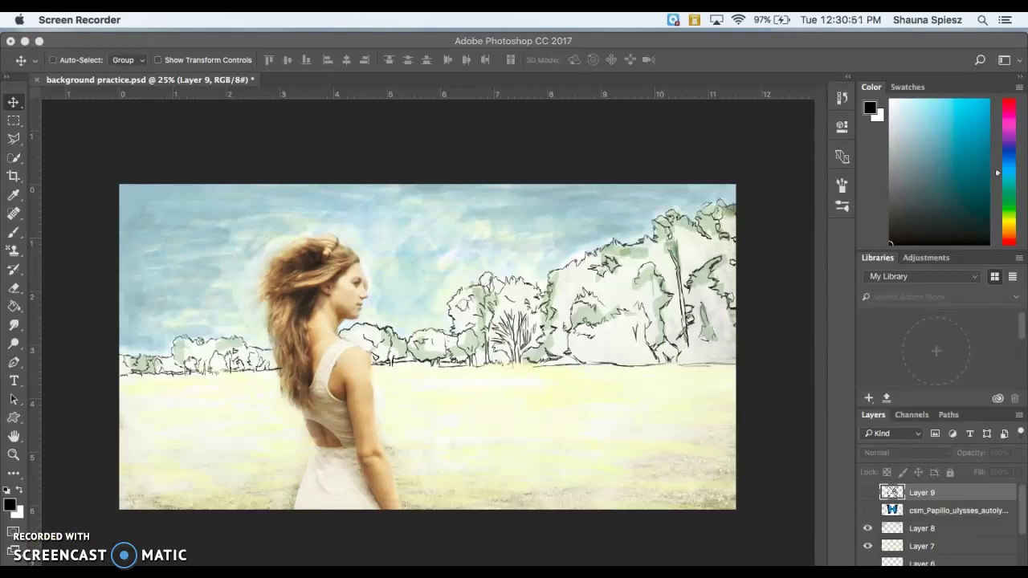
Step: Zoom in on background practice.psd and examine the finished tree line art, painted sky and woman's hair
click(553, 42)
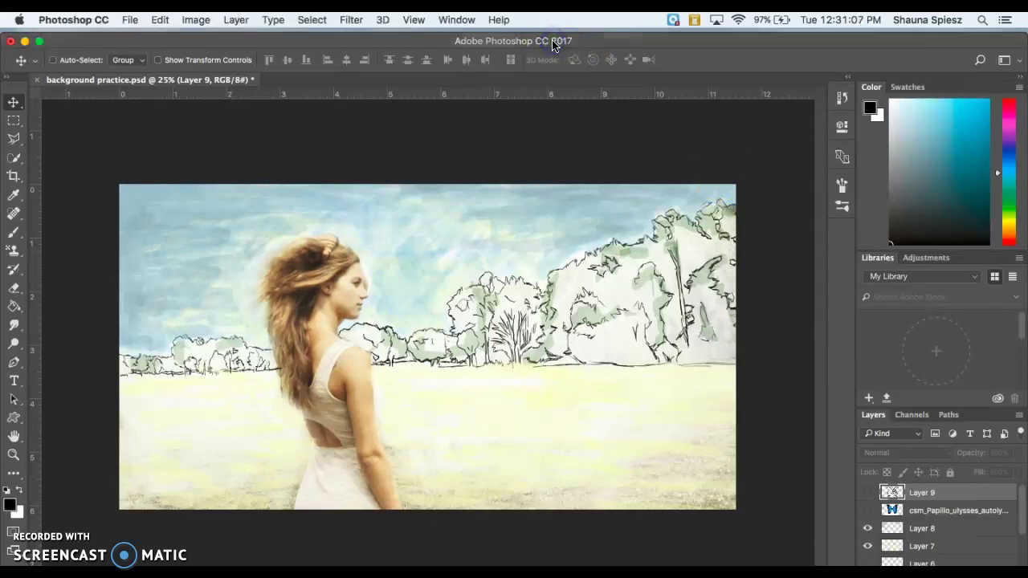
key(super+equal)
key(super+equal)
key(super+equal)
key(super+equal)
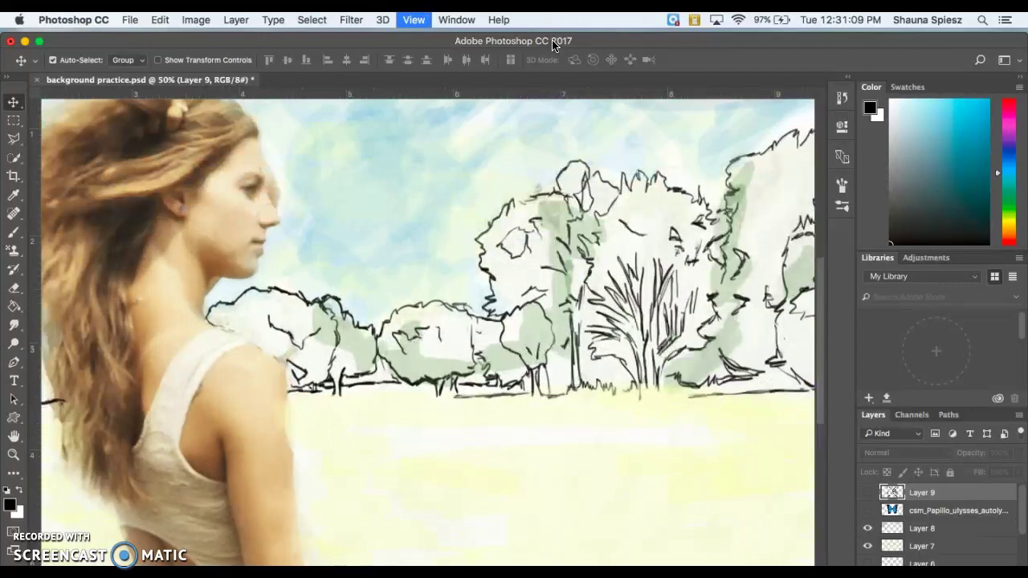
scroll(594, 173, right, 10)
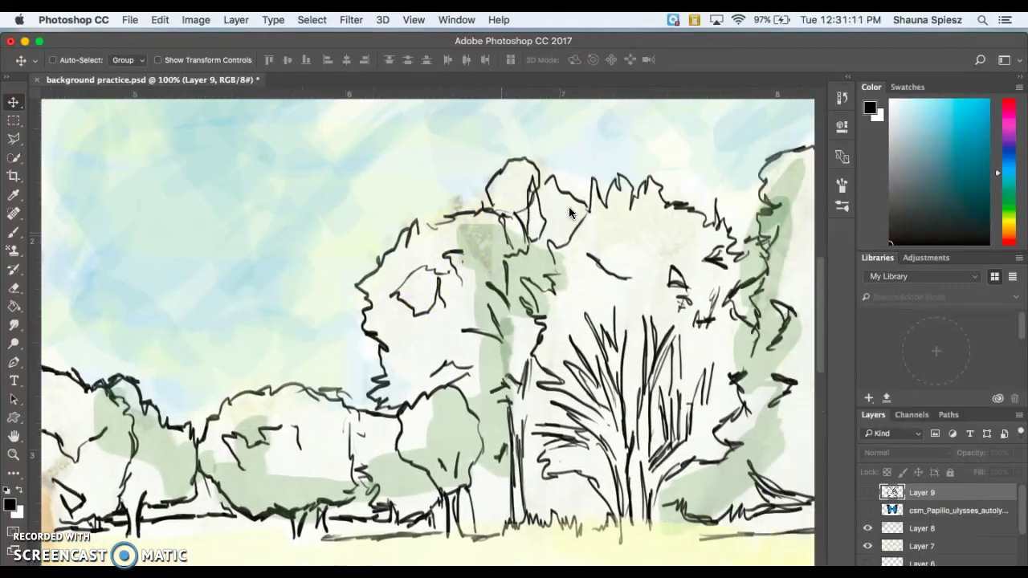
scroll(568, 207, right, 10)
scroll(568, 206, up, 8)
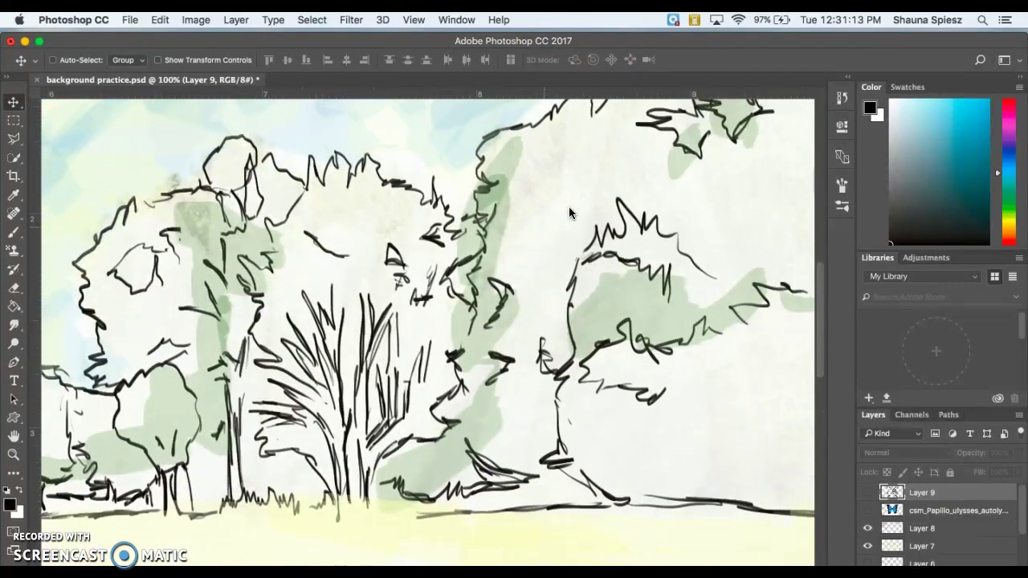
scroll(568, 210, left, 20)
scroll(569, 210, up, 10)
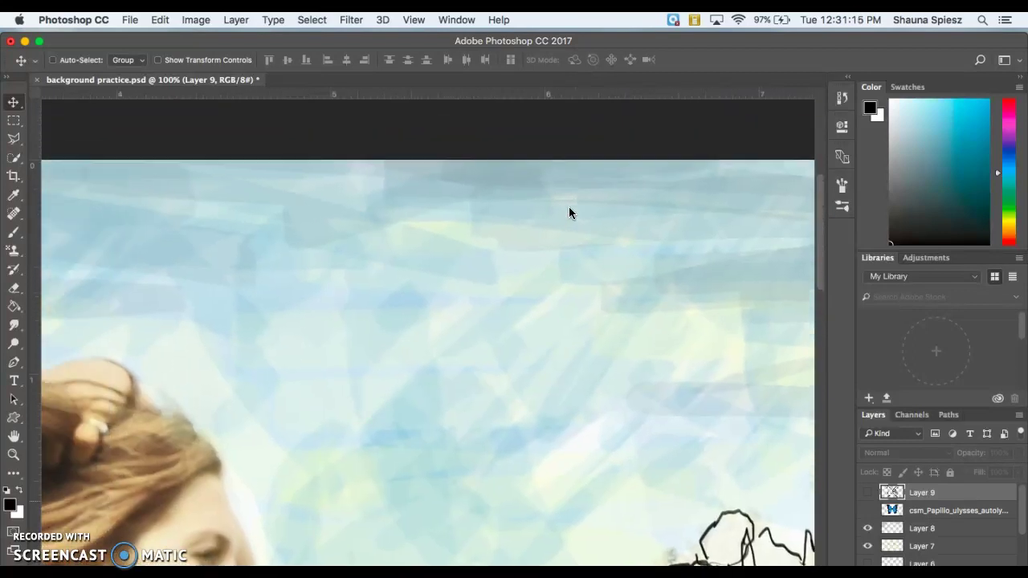
scroll(568, 207, left, 10)
scroll(569, 208, down, 8)
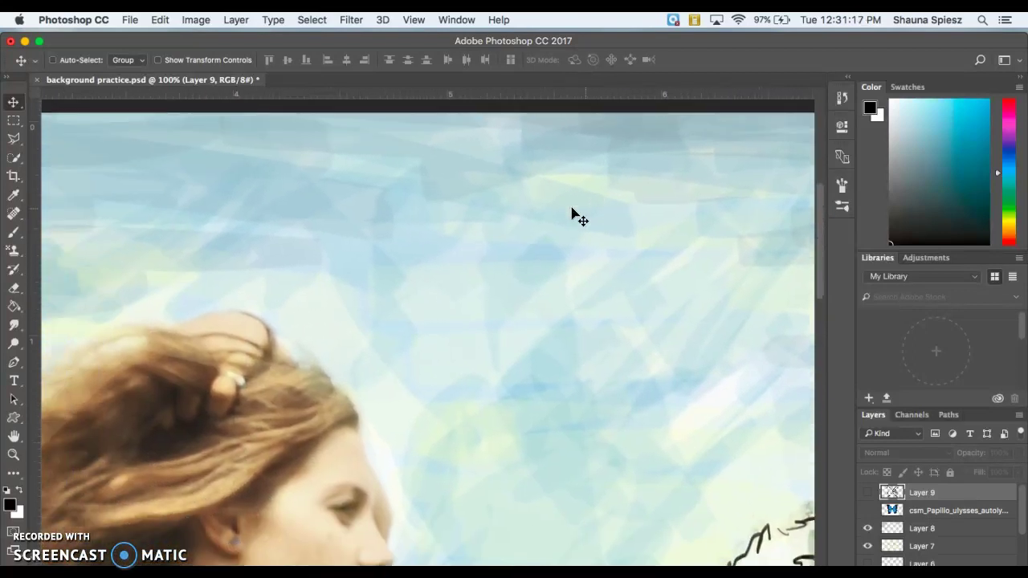
scroll(572, 213, left, 10)
scroll(572, 213, down, 3)
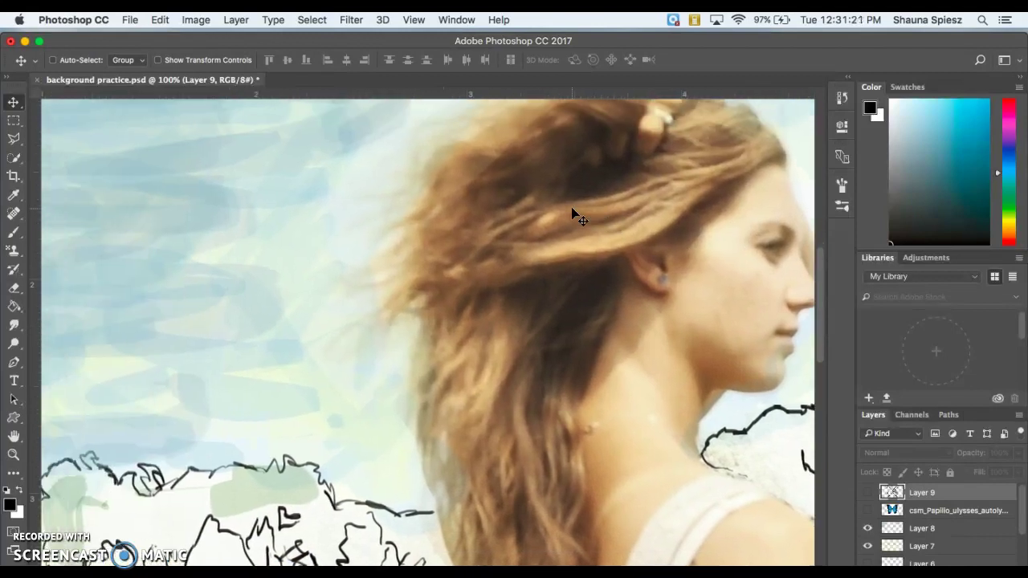
scroll(574, 214, right, 5)
scroll(574, 213, up, 3)
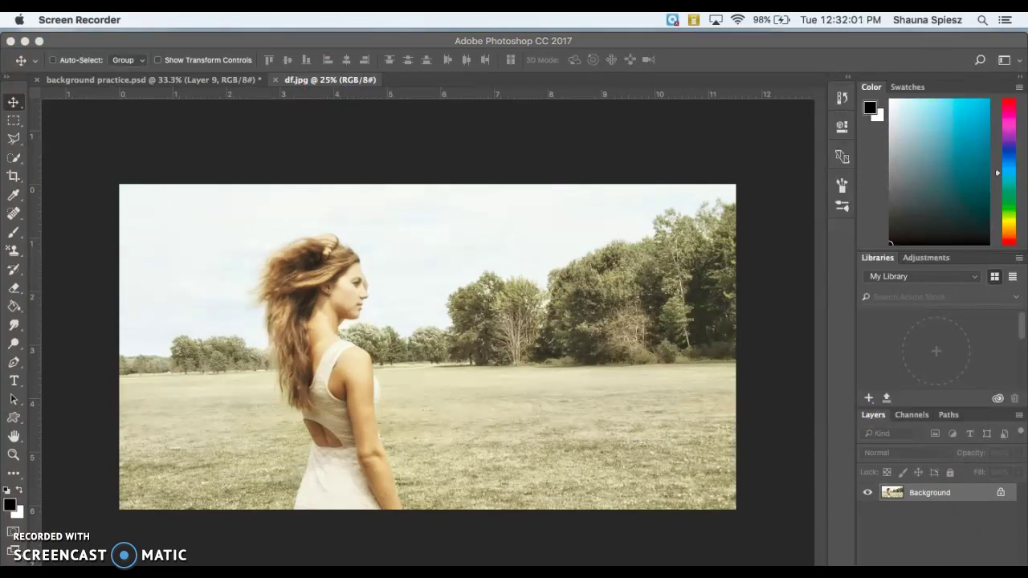
Step: Add a new layer above the photo in df.jpg and set the Brush to the 9 px preset tip at 17 px
click(989, 572)
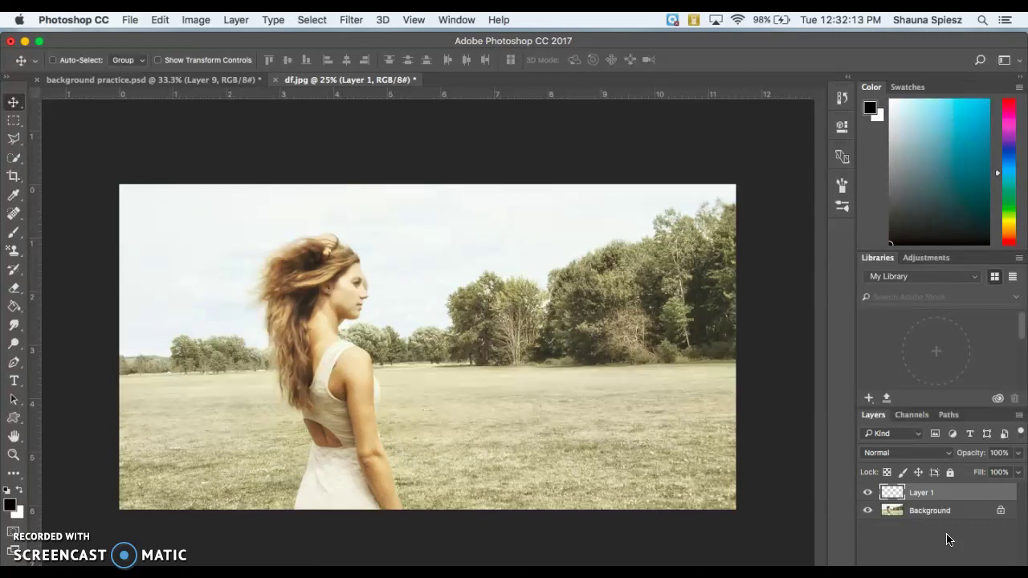
key(super+equal)
key(super+equal)
key(super+equal)
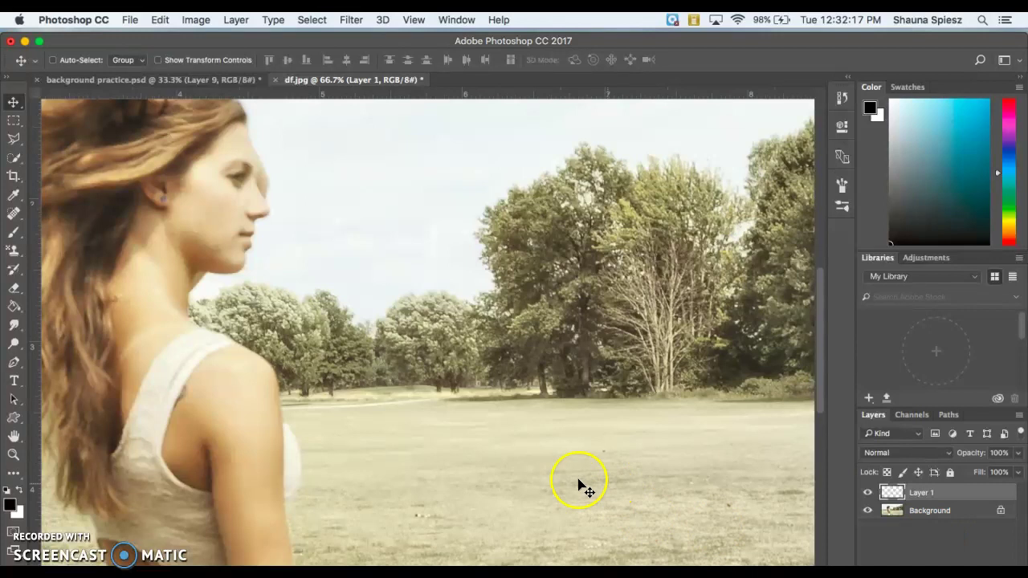
scroll(367, 409, left, 5)
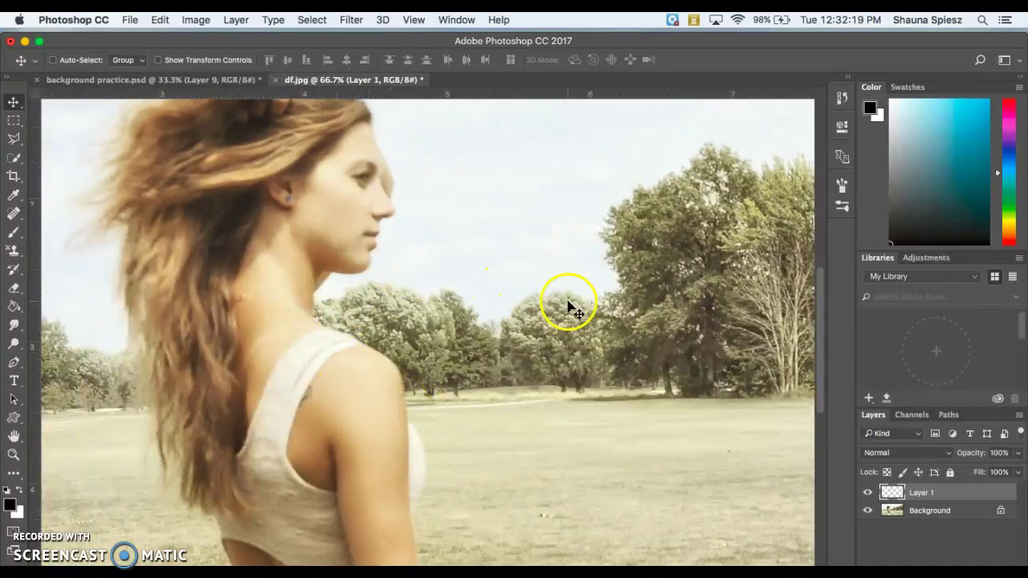
click(13, 232)
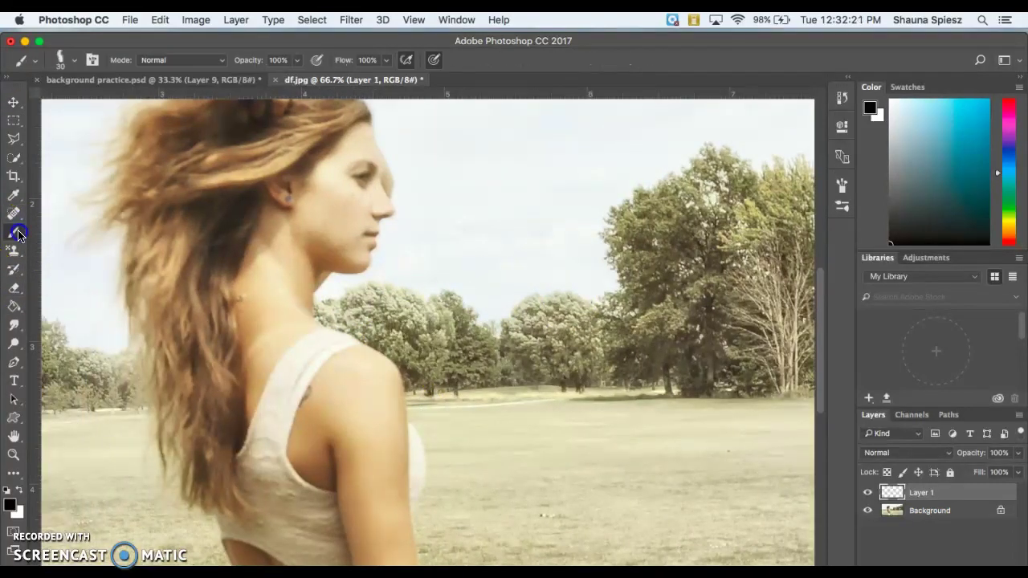
click(73, 64)
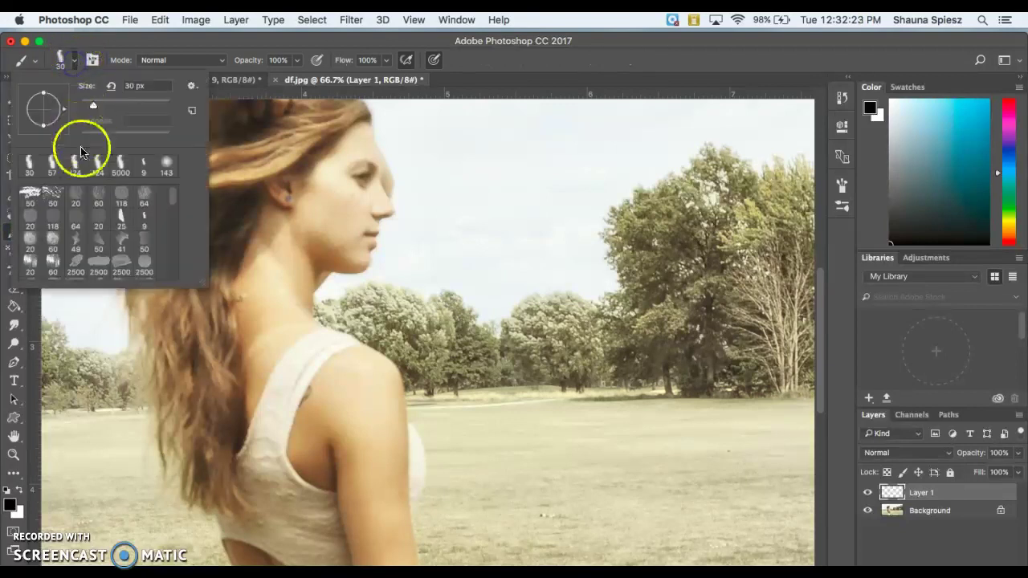
click(143, 169)
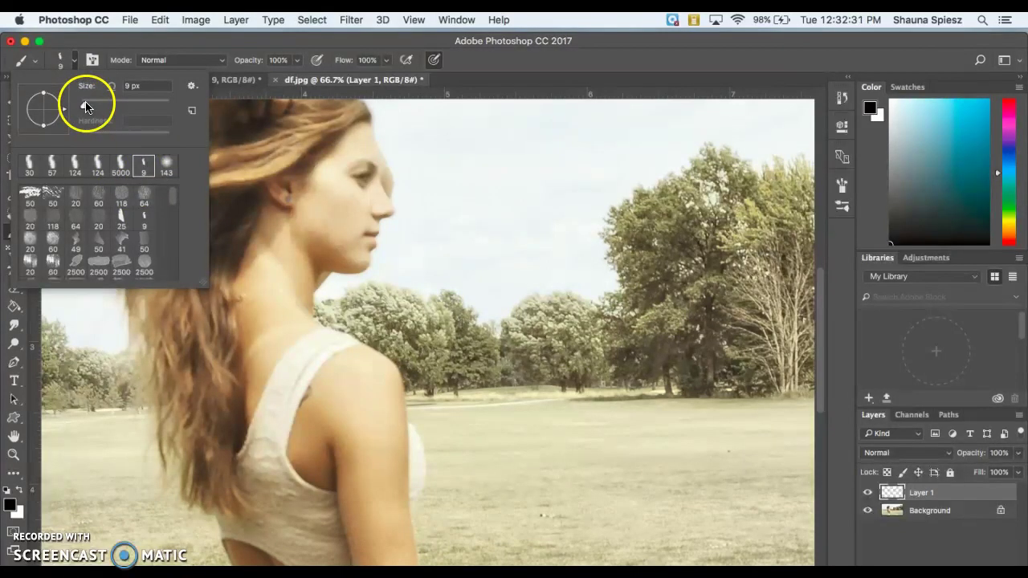
drag(85, 102, 88, 104)
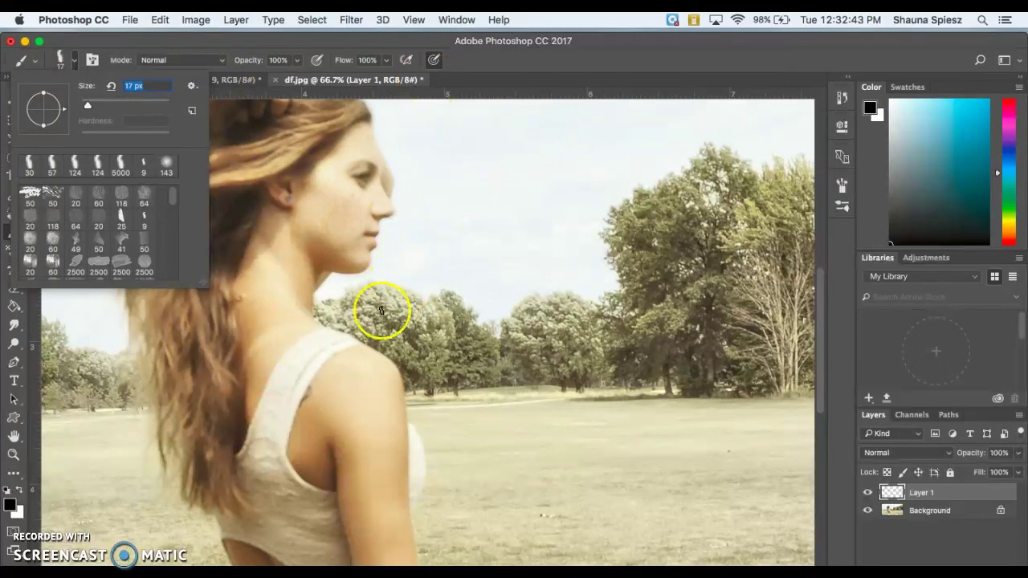
click(421, 301)
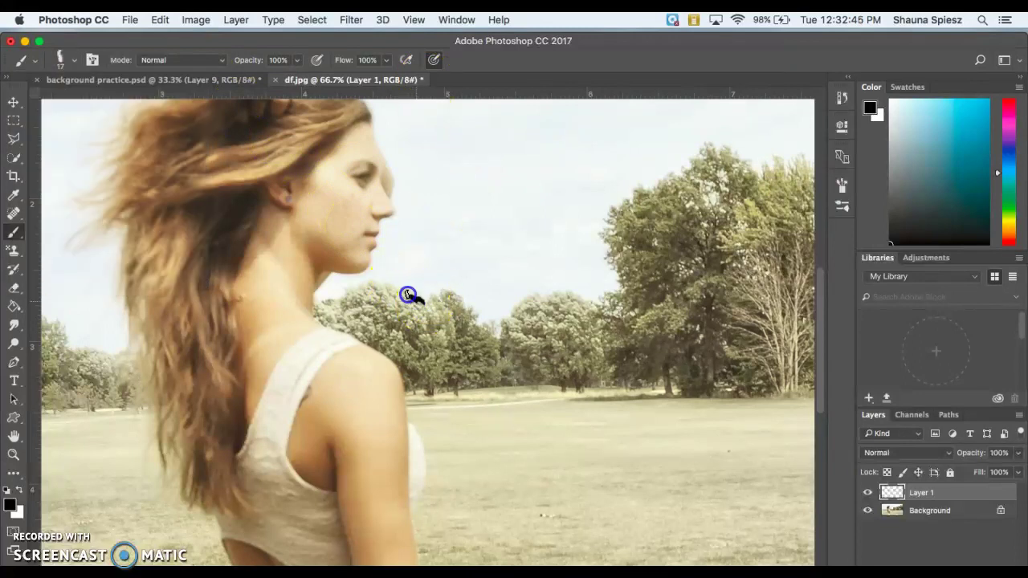
Step: Trace the outline of the tree beside the woman's shoulder with black brush strokes on Layer 1
drag(388, 286, 354, 291)
click(340, 296)
click(318, 305)
click(420, 309)
mouse_move(436, 306)
mouse_down()
mouse_move(452, 328)
mouse_move(445, 358)
mouse_up()
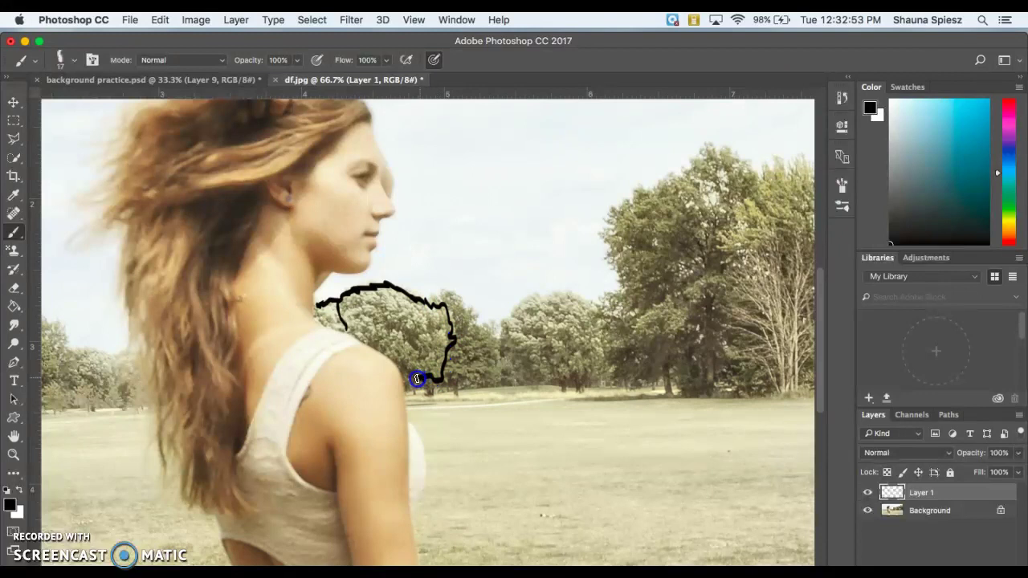
Step: Trace the neighbouring small trees with their short trunks, and draw the ground line beneath them towards the large tree
mouse_move(436, 377)
mouse_down()
mouse_move(464, 392)
mouse_move(444, 377)
mouse_move(478, 383)
mouse_move(486, 354)
mouse_move(501, 346)
mouse_move(459, 294)
mouse_move(436, 299)
mouse_move(410, 390)
mouse_move(554, 384)
mouse_up()
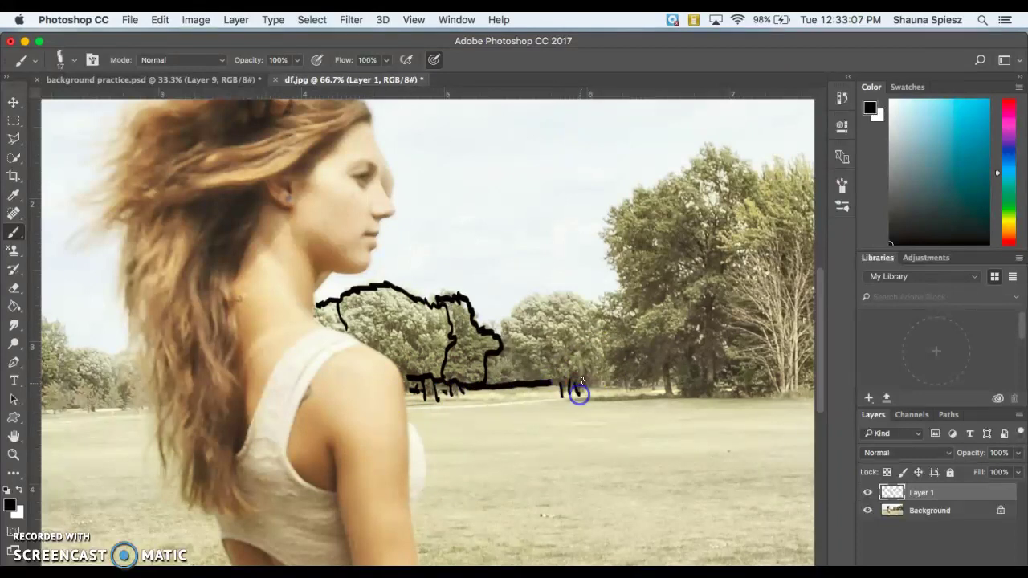
click(552, 385)
mouse_move(592, 357)
mouse_down()
mouse_move(584, 304)
mouse_move(525, 305)
mouse_move(507, 329)
mouse_up()
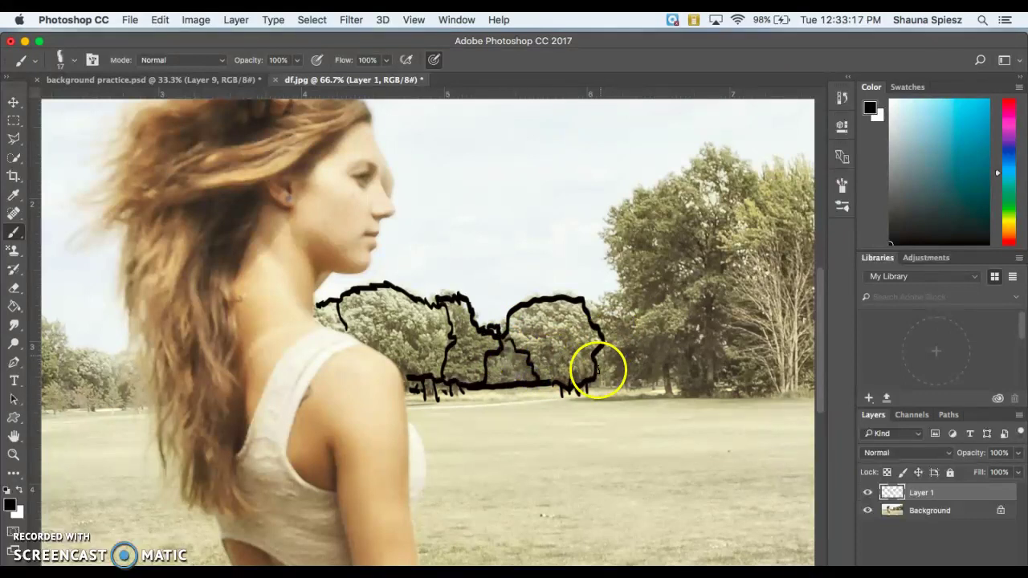
drag(595, 371, 633, 382)
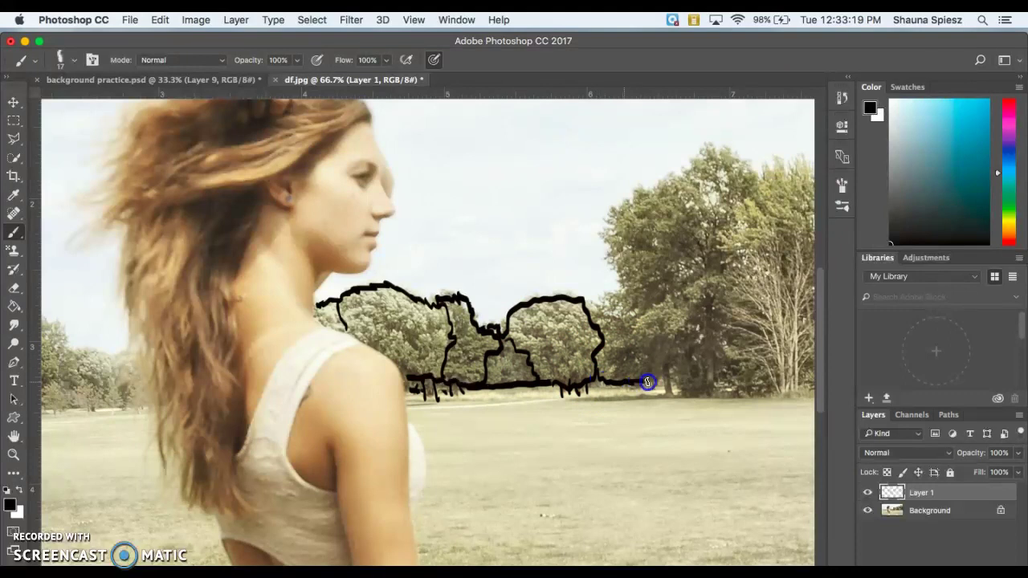
Step: Outline the small leaf clump and the large tree's full crown down to its lower branches
drag(625, 292, 637, 330)
drag(665, 369, 656, 343)
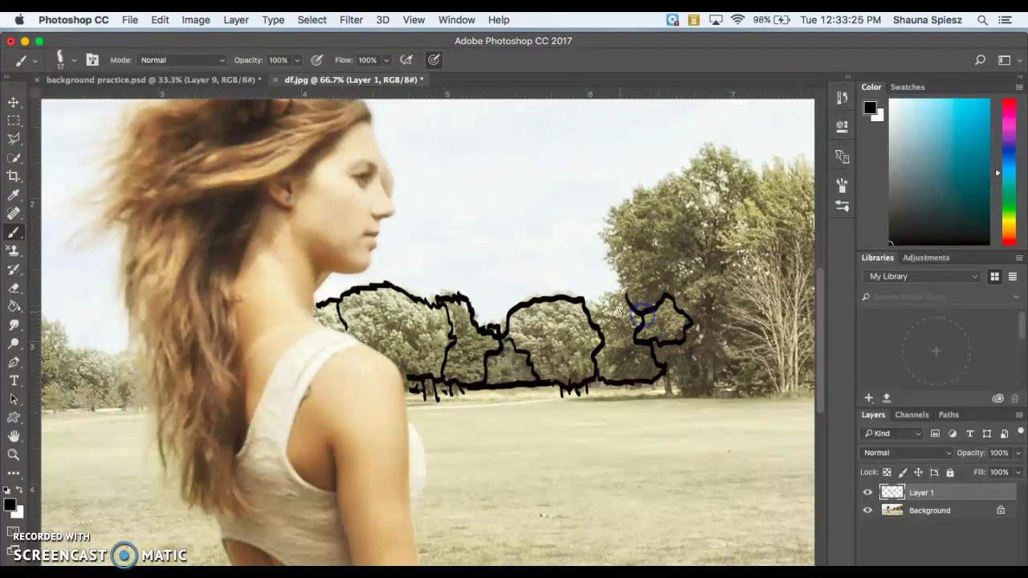
mouse_move(623, 299)
mouse_down()
mouse_move(596, 300)
mouse_move(619, 294)
mouse_move(605, 246)
mouse_move(612, 217)
mouse_move(639, 193)
mouse_move(716, 152)
mouse_move(754, 167)
mouse_move(746, 201)
mouse_up()
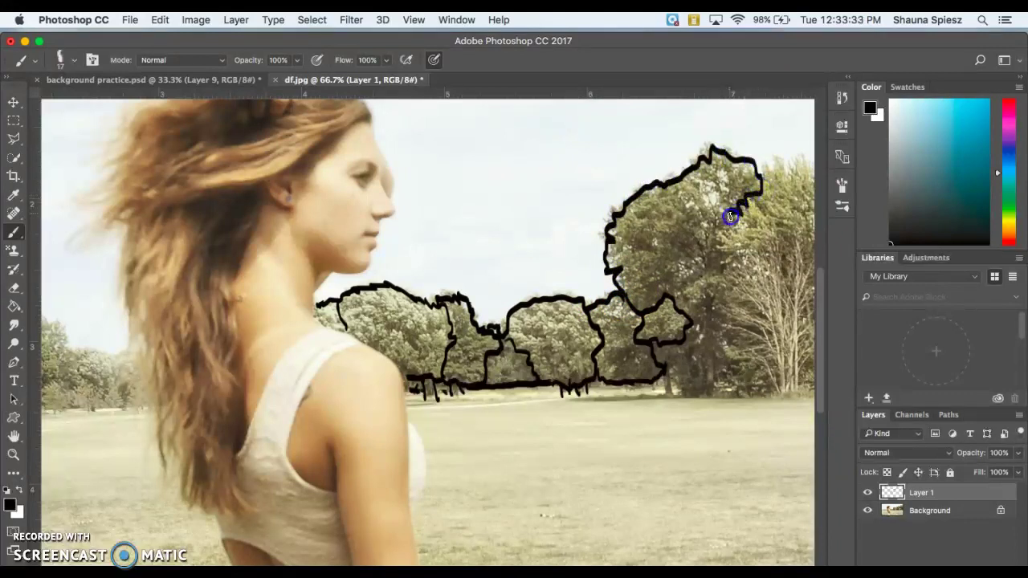
drag(717, 235, 728, 257)
mouse_move(728, 308)
mouse_down()
mouse_move(766, 339)
mouse_move(723, 328)
mouse_move(745, 337)
mouse_move(722, 345)
mouse_move(761, 359)
mouse_up()
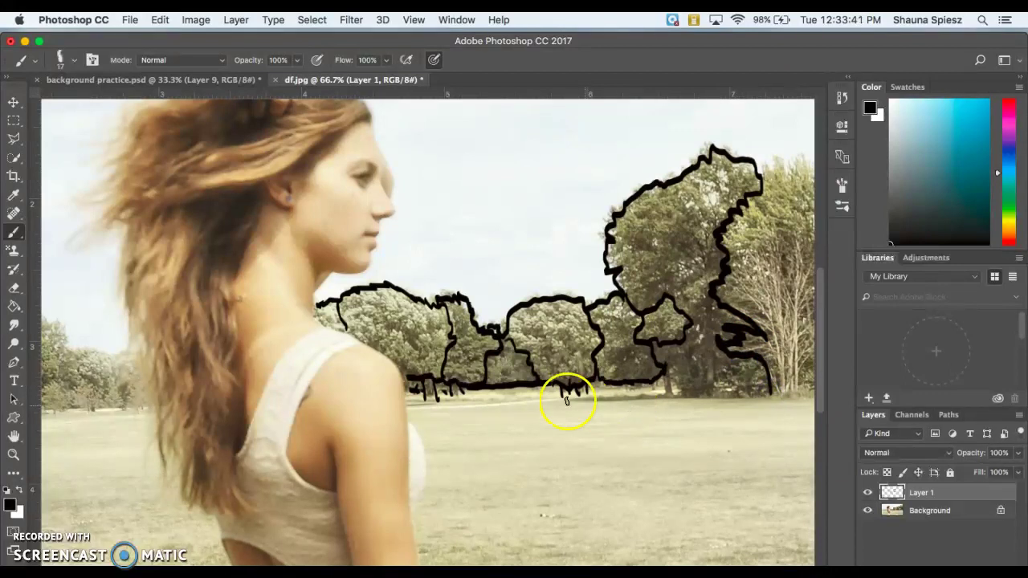
Step: Draw the dark ground shadow and the trunks beneath the large tree, extending the ground line to the bare tree
mouse_move(588, 392)
mouse_down()
mouse_move(658, 390)
mouse_move(662, 375)
mouse_move(665, 400)
mouse_move(670, 375)
mouse_move(676, 395)
mouse_move(682, 384)
mouse_move(624, 401)
mouse_move(591, 396)
mouse_move(630, 395)
mouse_move(570, 399)
mouse_move(661, 396)
mouse_move(626, 394)
mouse_move(654, 391)
mouse_up()
mouse_move(715, 345)
mouse_down()
mouse_move(716, 305)
mouse_move(720, 376)
mouse_move(702, 322)
mouse_move(698, 382)
mouse_move(772, 395)
mouse_move(776, 310)
mouse_move(753, 314)
mouse_move(763, 287)
mouse_move(779, 385)
mouse_up()
click(776, 395)
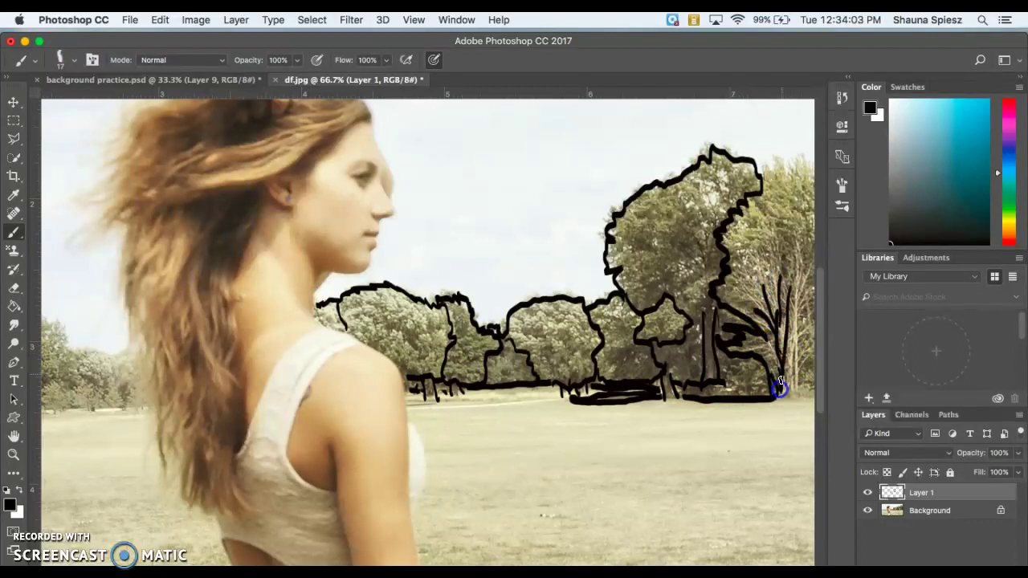
Step: Draw the bare tree's branches and trace its crown from the top down to the ground
mouse_move(796, 305)
mouse_down()
mouse_move(806, 266)
mouse_move(798, 282)
mouse_move(793, 260)
mouse_move(769, 296)
mouse_up()
mouse_move(763, 168)
mouse_down()
mouse_move(760, 177)
mouse_move(798, 160)
mouse_up()
scroll(762, 214, right, 2)
scroll(762, 214, right, 10)
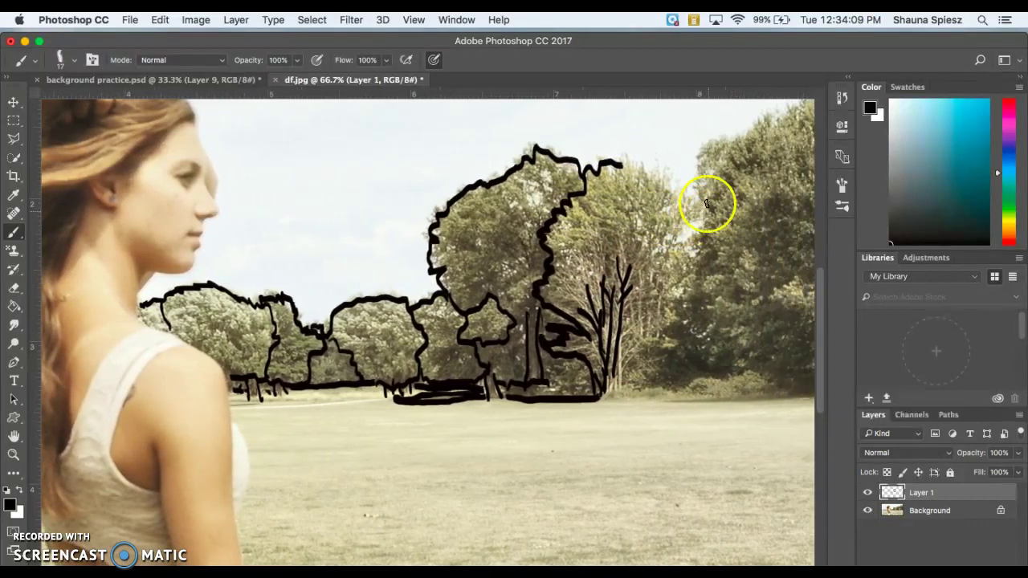
scroll(515, 191, right, 1)
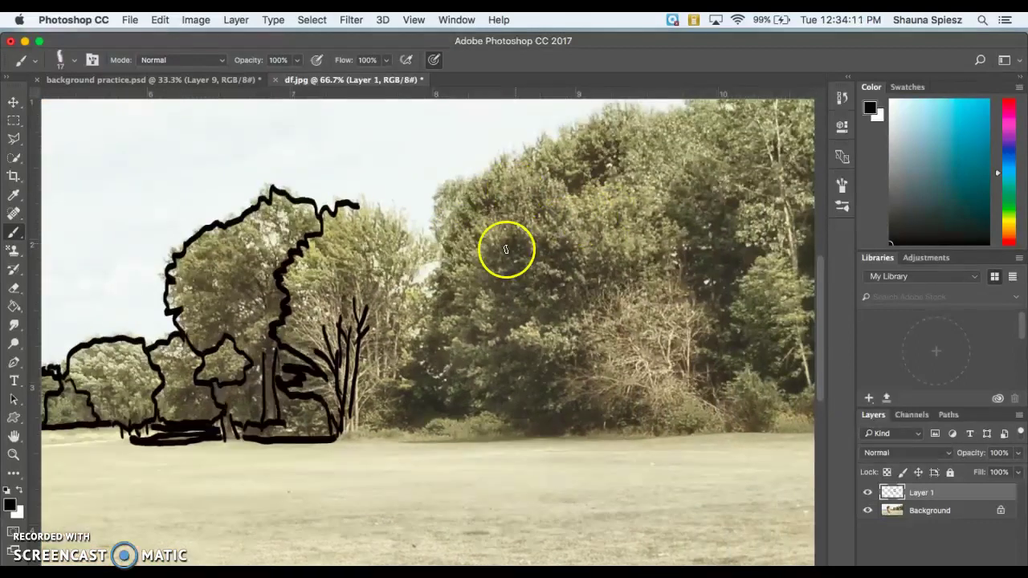
mouse_move(359, 192)
mouse_down()
mouse_move(439, 255)
mouse_move(412, 285)
mouse_move(424, 292)
mouse_move(402, 371)
mouse_move(411, 389)
mouse_move(372, 426)
mouse_up()
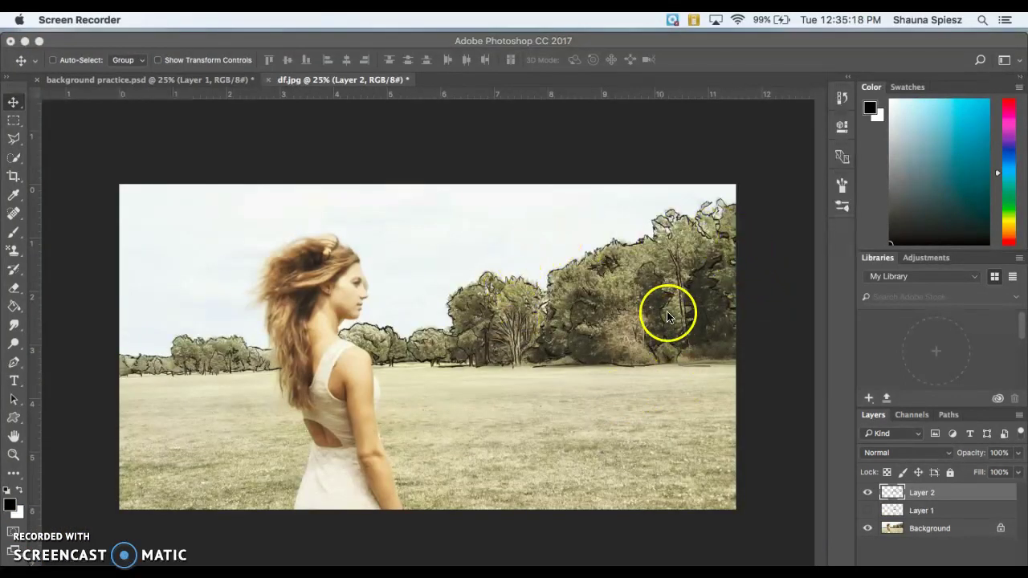
Step: Hide the Background photo and examine the tree sketch on Layer 2 across the whole canvas
click(867, 528)
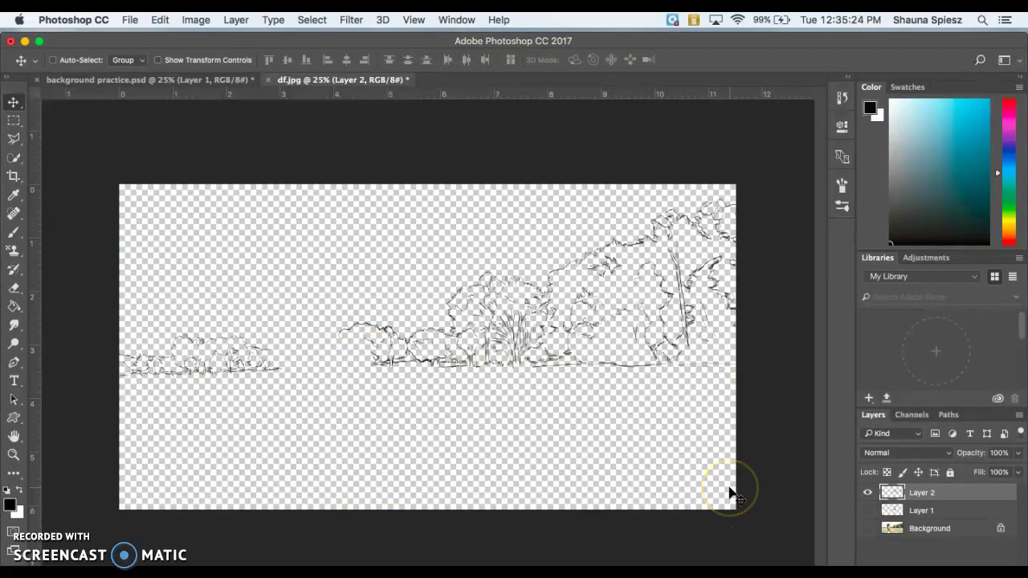
key(super+equal)
key(super+equal)
key(super+equal)
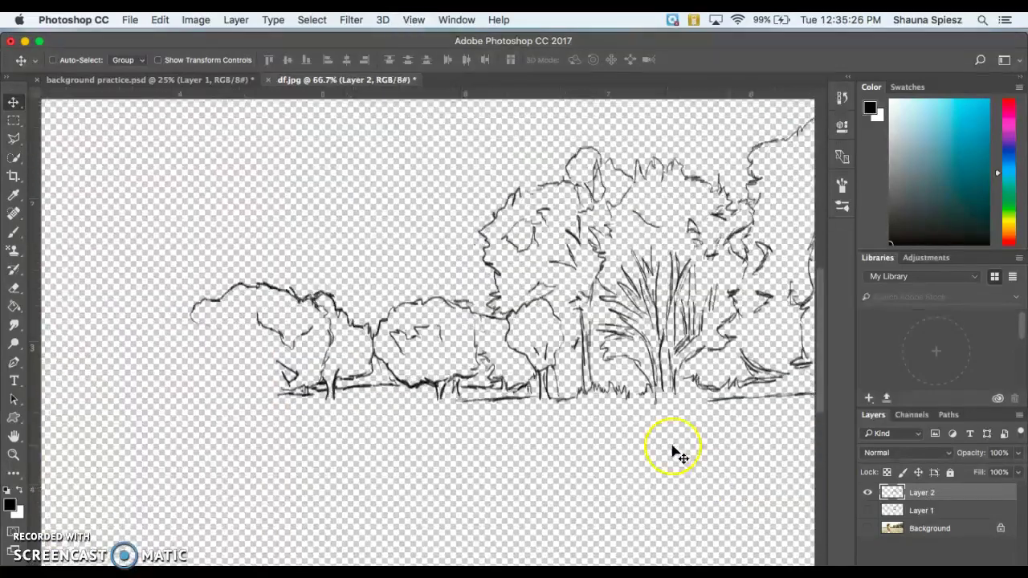
scroll(498, 297, right, 10)
scroll(494, 273, up, 5)
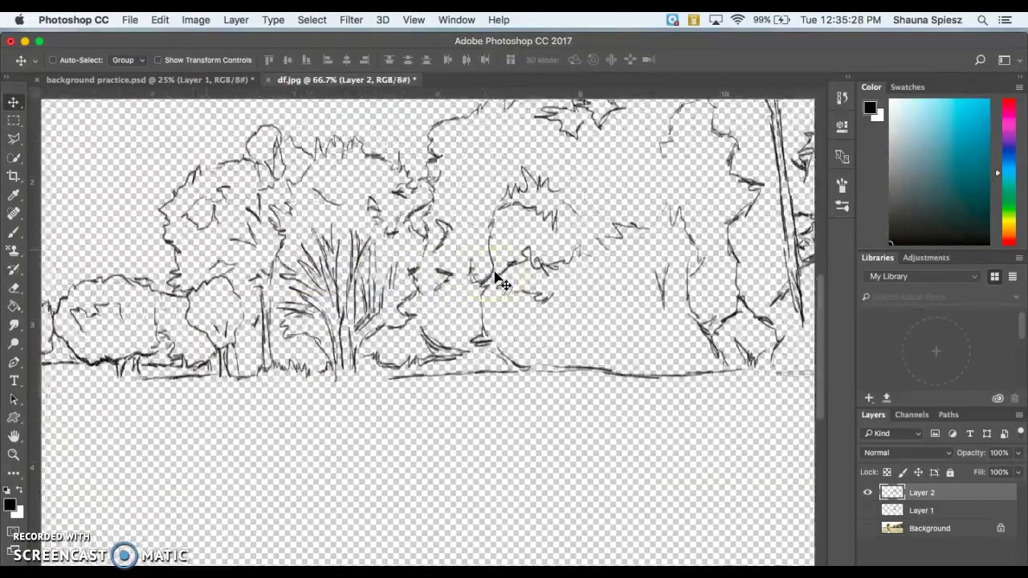
scroll(495, 277, right, 5)
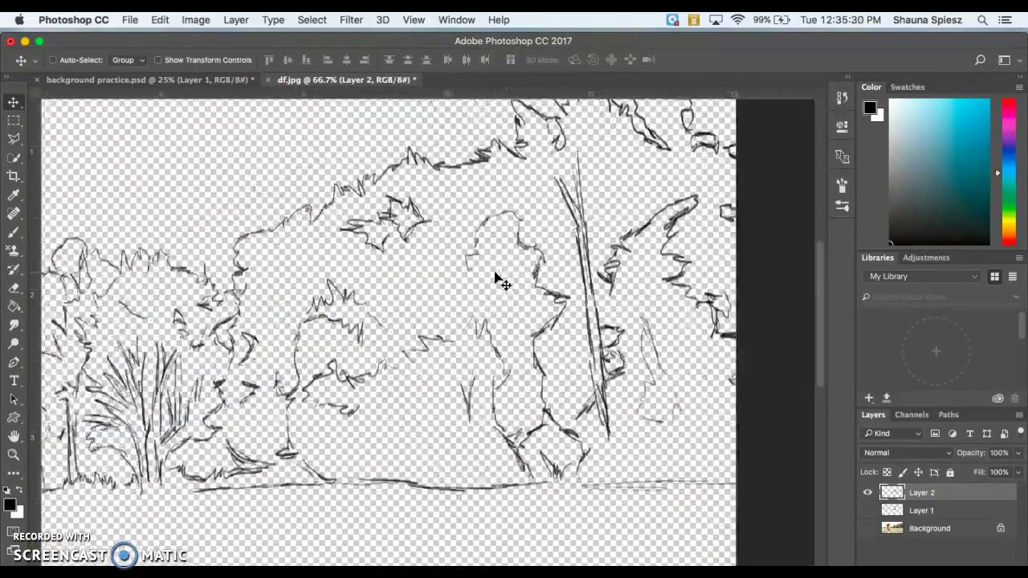
scroll(494, 277, left, 15)
scroll(494, 276, left, 8)
scroll(493, 276, right, 10)
scroll(493, 277, down, 3)
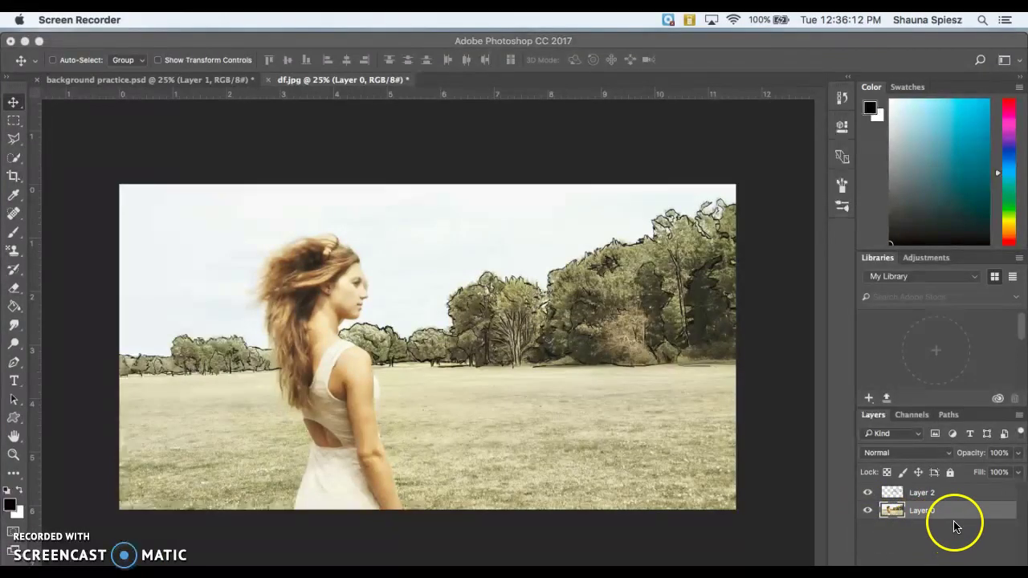
Step: Undo the photo layer's conversion from a locked Background, and add a layer mask to Layer 2
click(884, 514)
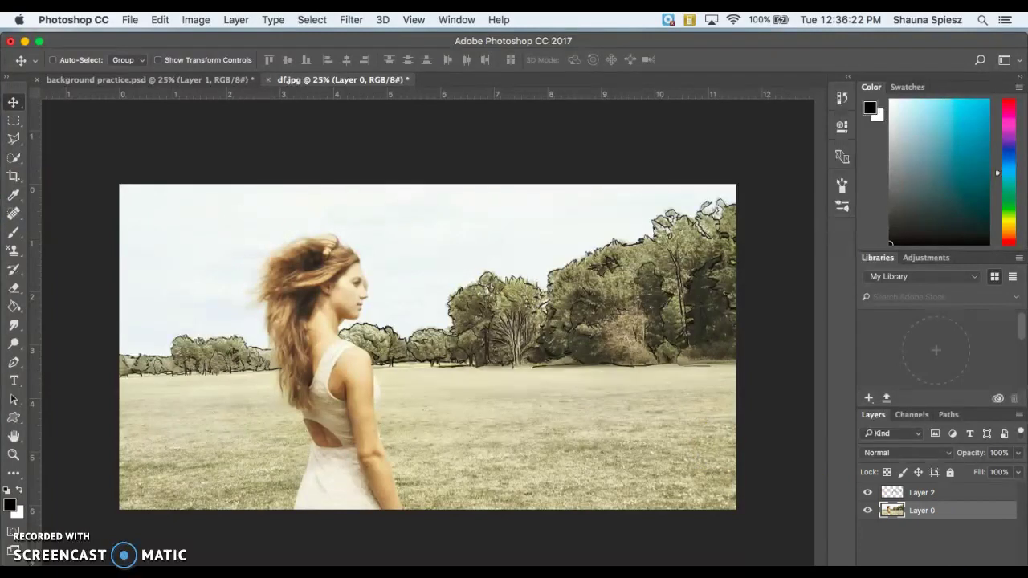
key(alt+super+z)
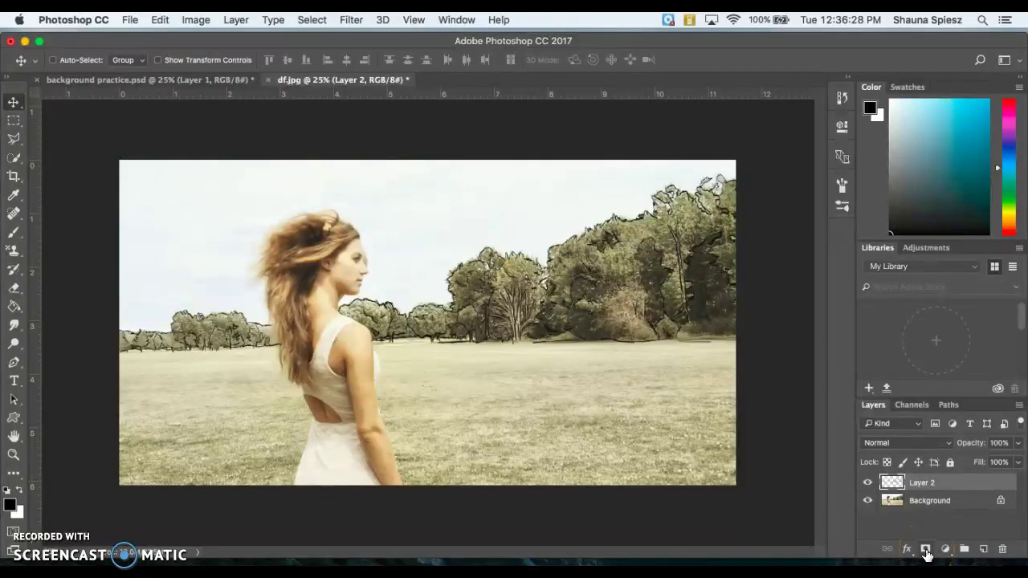
click(925, 551)
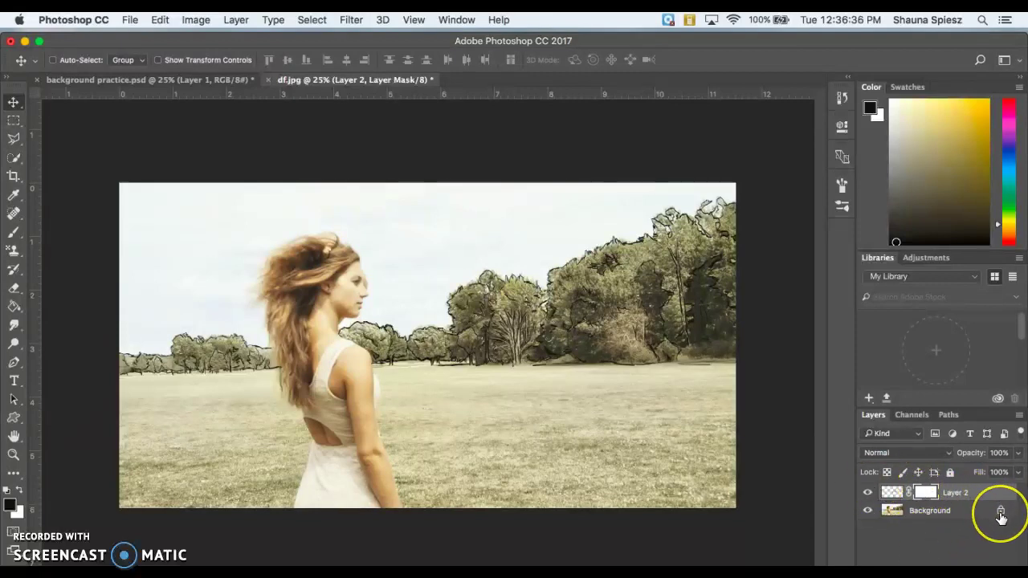
Step: Undo the layer mask on Layer 2, and unlock the Background photo layer to give it the mask instead
key(super+z)
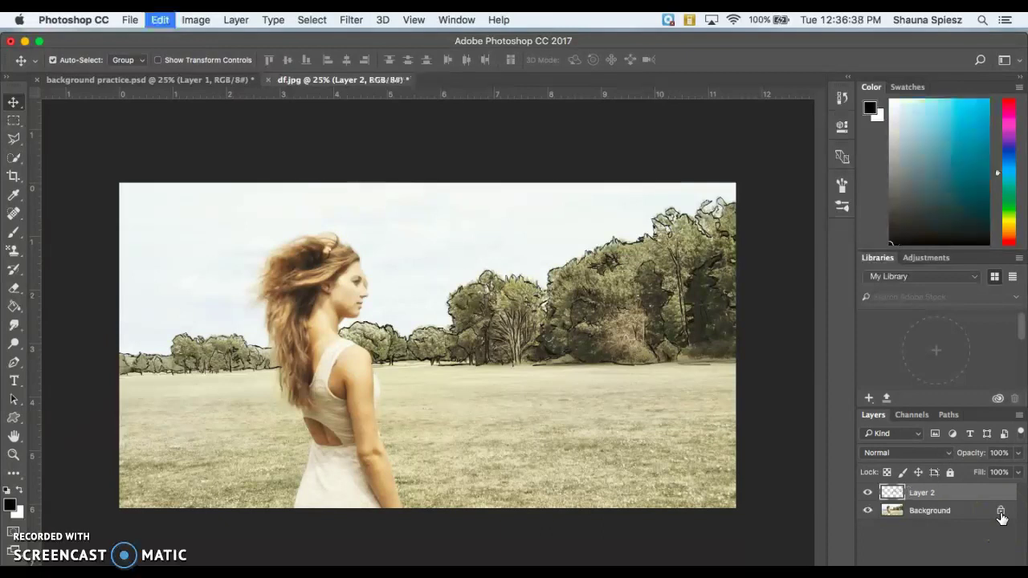
click(1000, 513)
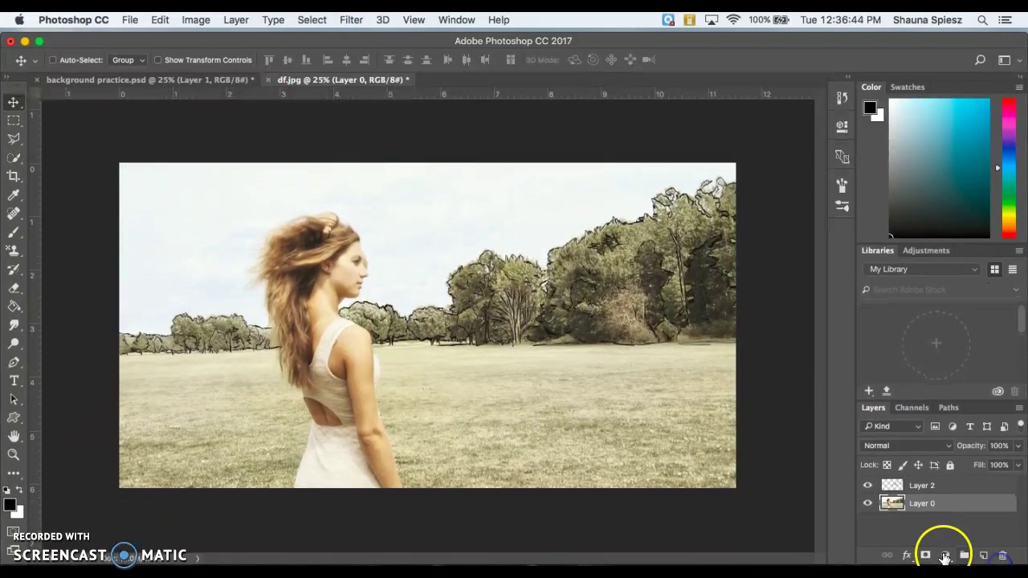
click(925, 556)
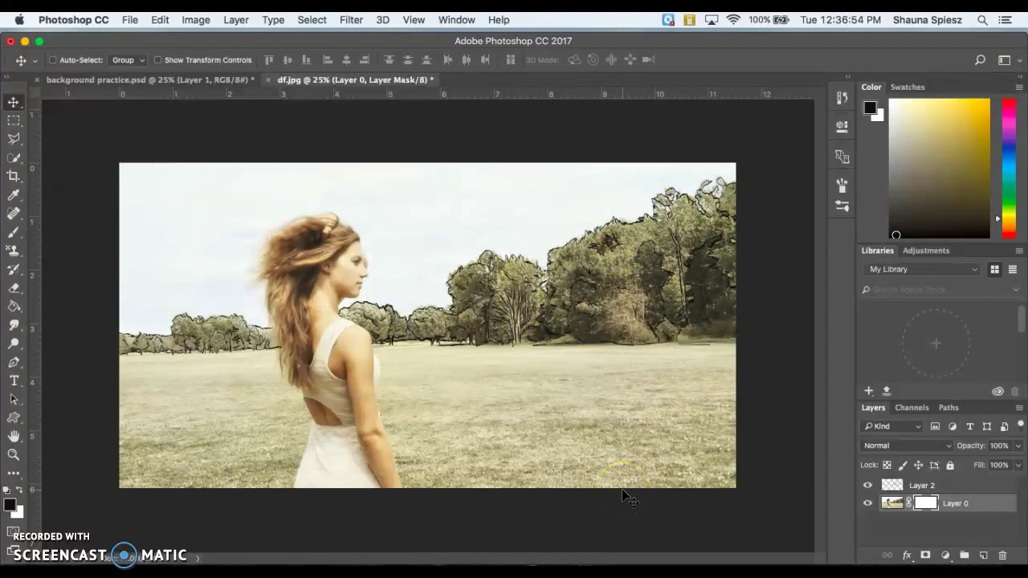
click(778, 442)
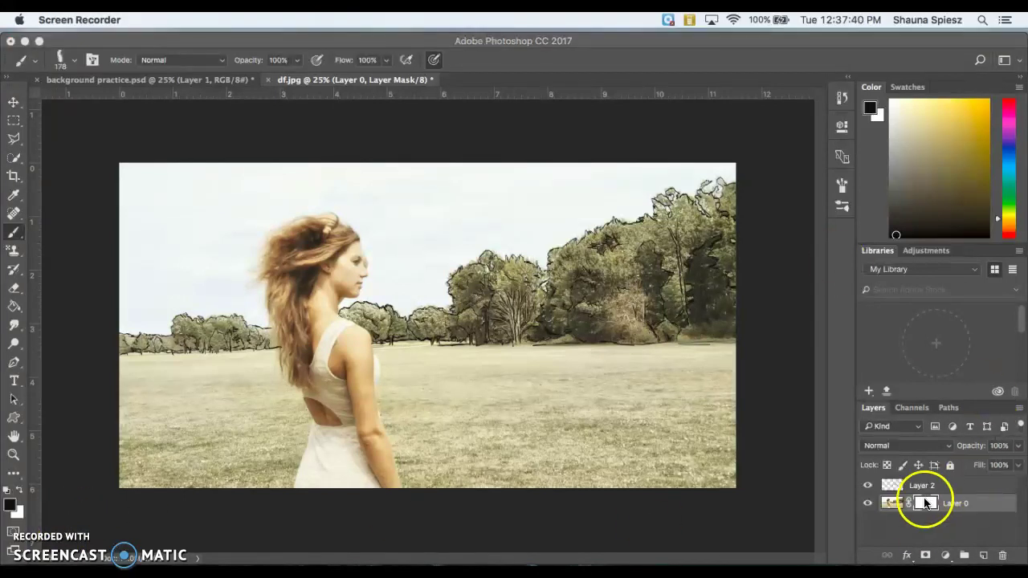
Step: Paint black with the brush on the photo layer's mask to hide the middle trees behind the line drawing
click(924, 501)
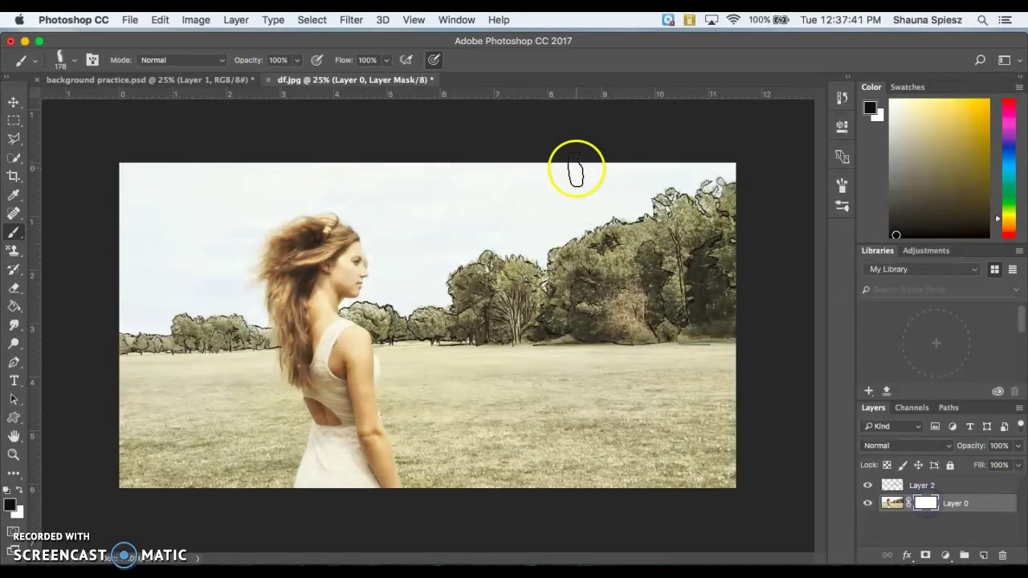
click(14, 234)
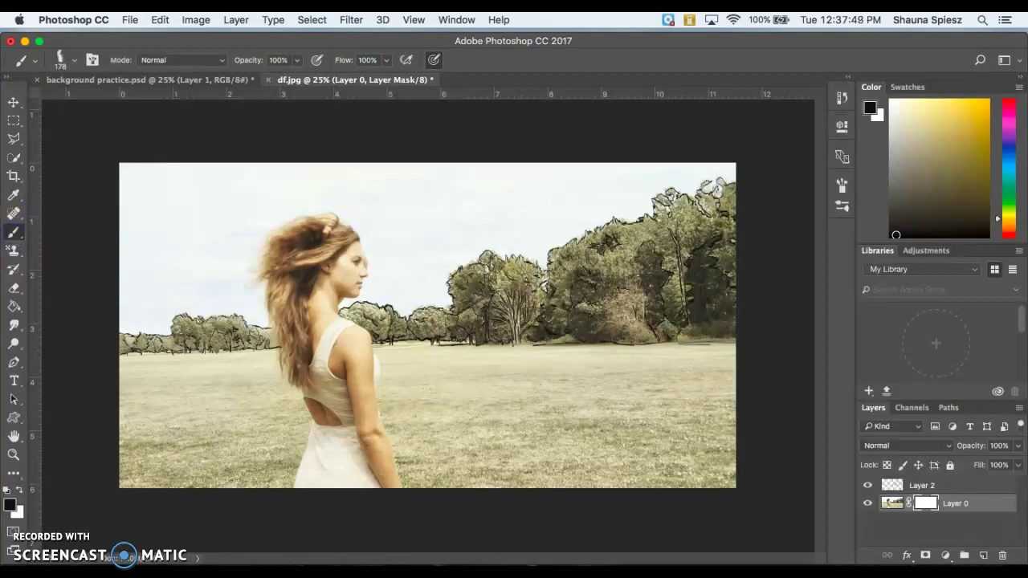
click(6, 492)
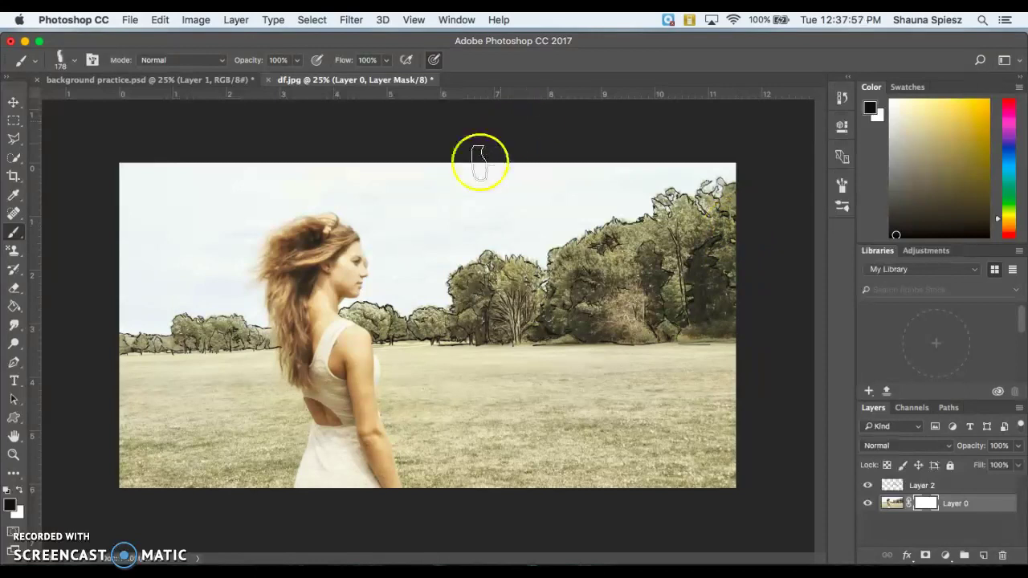
mouse_move(480, 299)
mouse_down()
mouse_move(431, 321)
mouse_move(482, 306)
mouse_move(440, 336)
mouse_move(489, 317)
mouse_move(497, 323)
mouse_move(479, 339)
mouse_move(516, 338)
mouse_move(489, 365)
mouse_move(504, 347)
mouse_move(475, 330)
mouse_move(498, 303)
mouse_move(455, 299)
mouse_move(434, 315)
mouse_move(473, 294)
mouse_move(464, 275)
mouse_move(459, 295)
mouse_move(507, 284)
mouse_move(517, 259)
mouse_move(533, 294)
mouse_move(531, 284)
mouse_move(524, 305)
mouse_move(551, 299)
mouse_move(531, 312)
mouse_move(534, 332)
mouse_move(555, 327)
mouse_move(501, 318)
mouse_move(467, 339)
mouse_move(480, 340)
mouse_move(482, 324)
mouse_move(456, 305)
mouse_move(436, 332)
mouse_move(465, 310)
mouse_move(453, 298)
mouse_move(420, 315)
mouse_move(439, 343)
mouse_move(448, 327)
mouse_move(414, 311)
mouse_move(401, 335)
mouse_move(435, 339)
mouse_move(417, 311)
mouse_move(390, 325)
mouse_move(417, 330)
mouse_move(404, 319)
mouse_move(383, 328)
mouse_move(404, 316)
mouse_move(392, 311)
mouse_move(394, 335)
mouse_move(472, 307)
mouse_move(447, 337)
mouse_move(496, 356)
mouse_move(448, 356)
mouse_move(521, 334)
mouse_move(543, 272)
mouse_move(553, 275)
mouse_move(570, 337)
mouse_up()
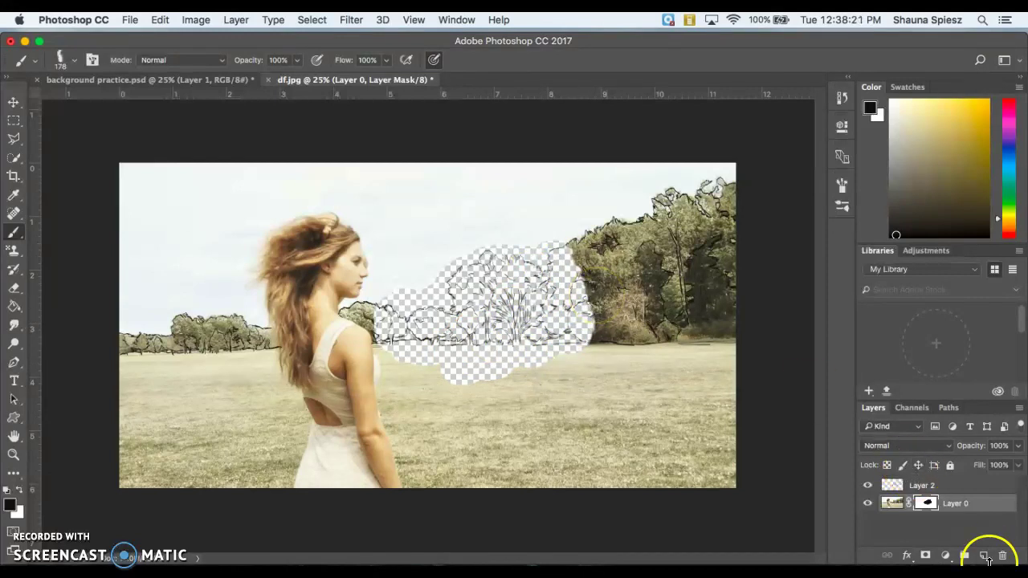
Step: Create a new layer beneath the photo layer and fill it with white
click(982, 554)
drag(956, 516, 935, 523)
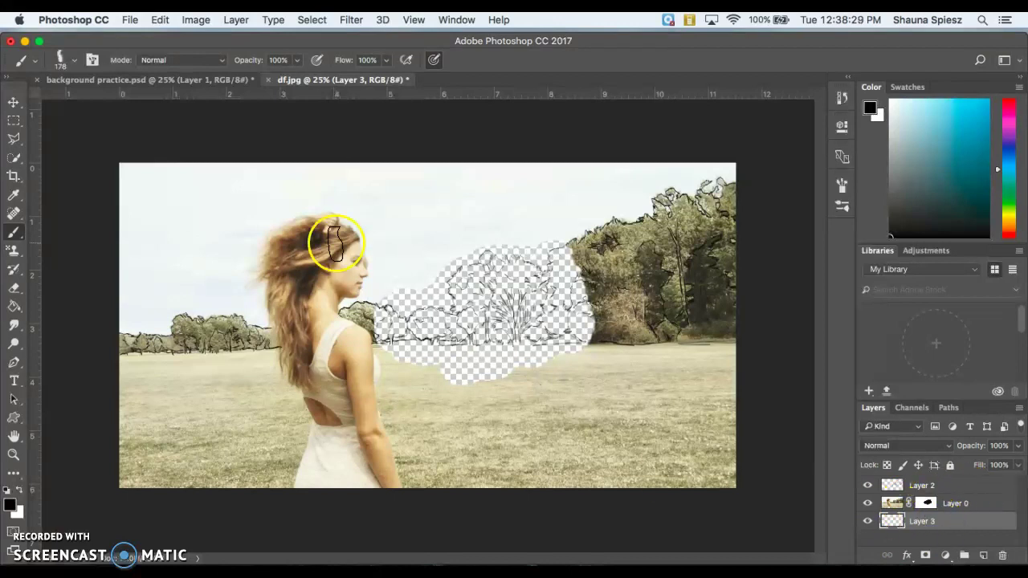
click(13, 313)
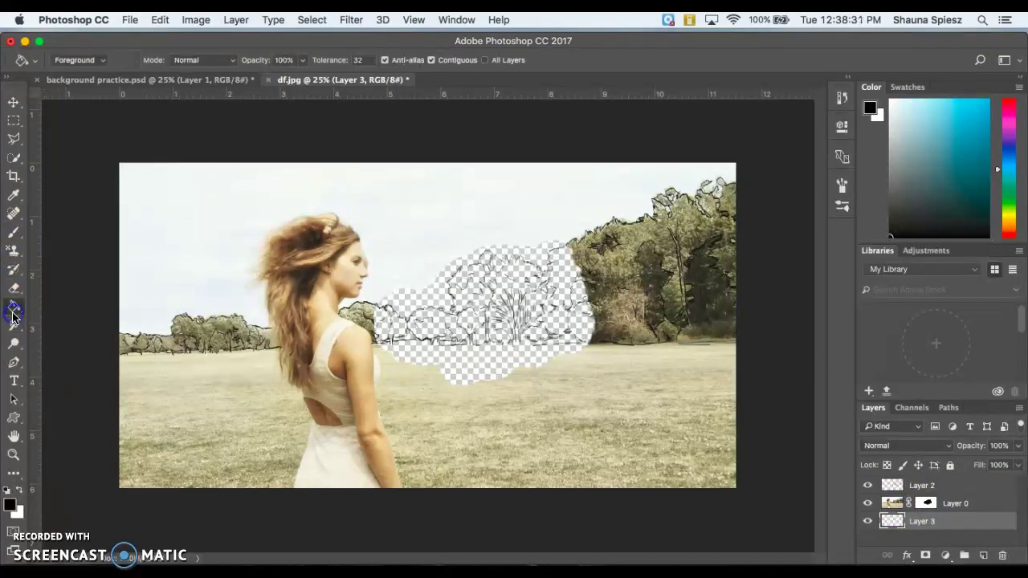
click(21, 490)
click(486, 305)
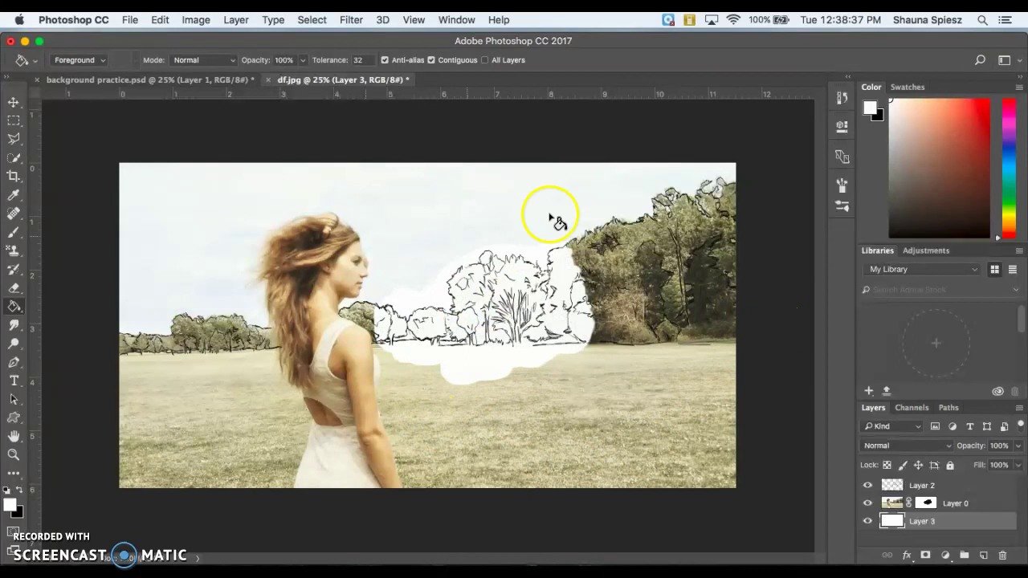
Step: Paint black on the Layer 0 mask to hide the remaining background trees, nearby sky and upper field on both sides of the woman
click(927, 502)
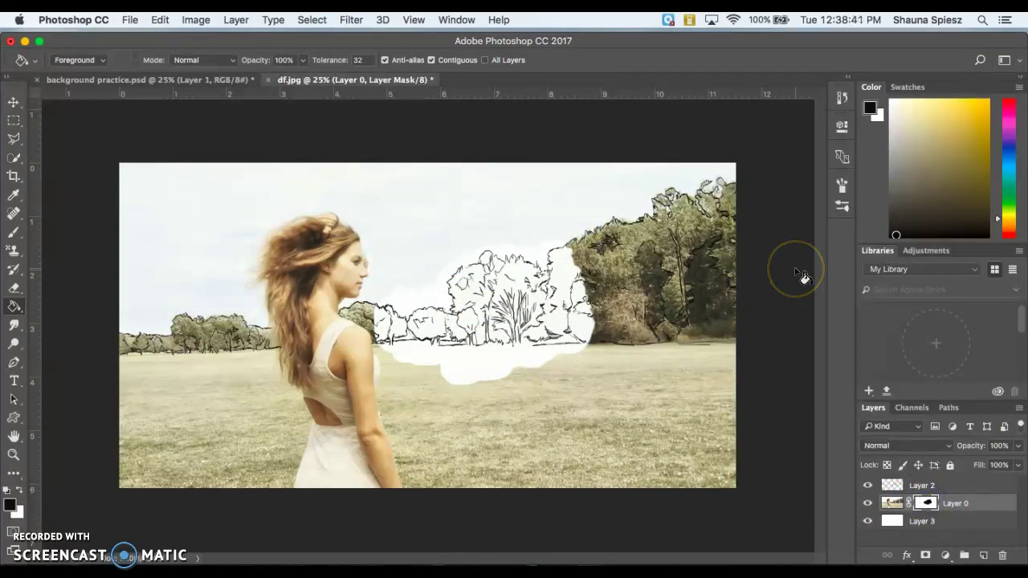
click(13, 232)
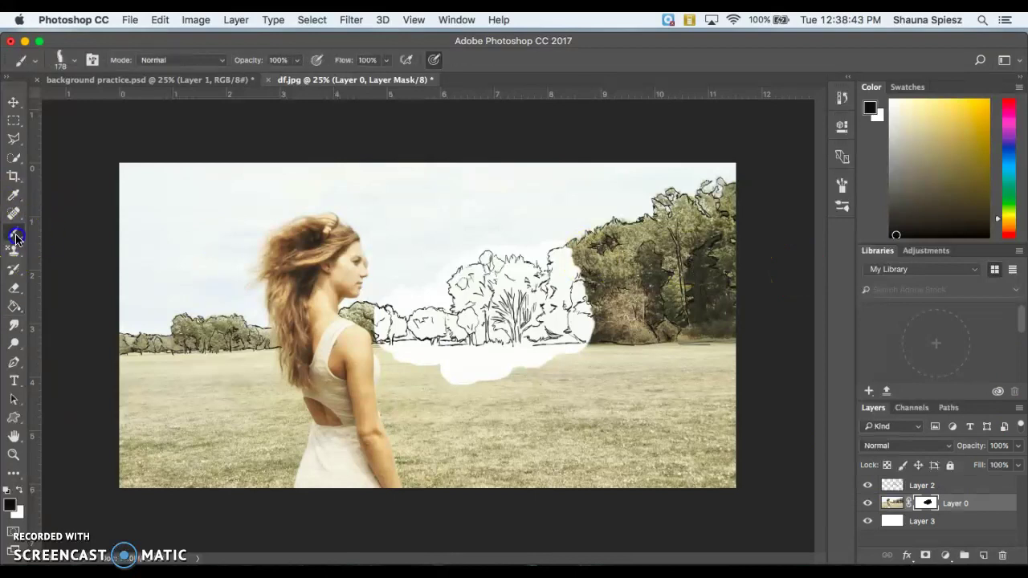
click(507, 49)
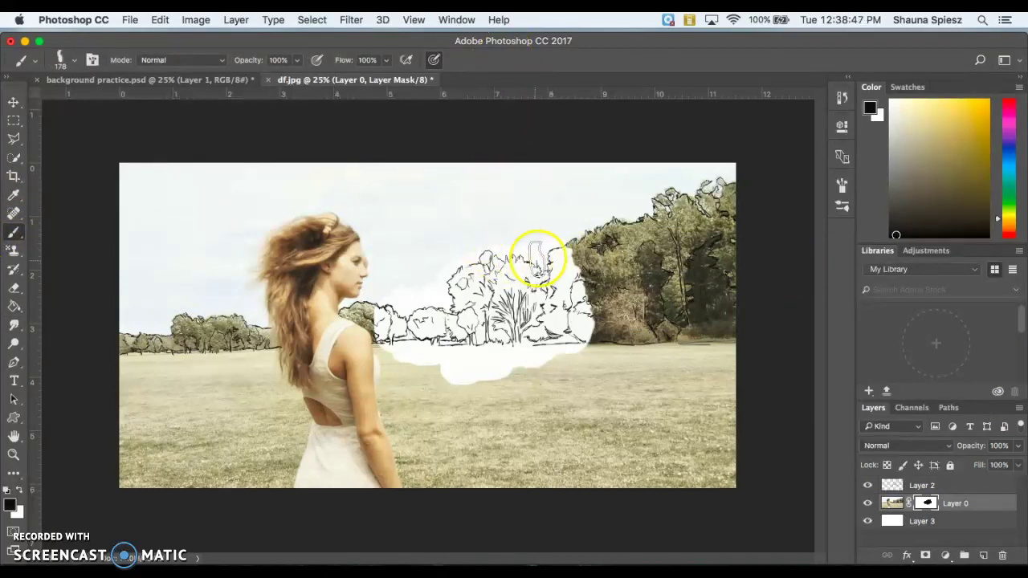
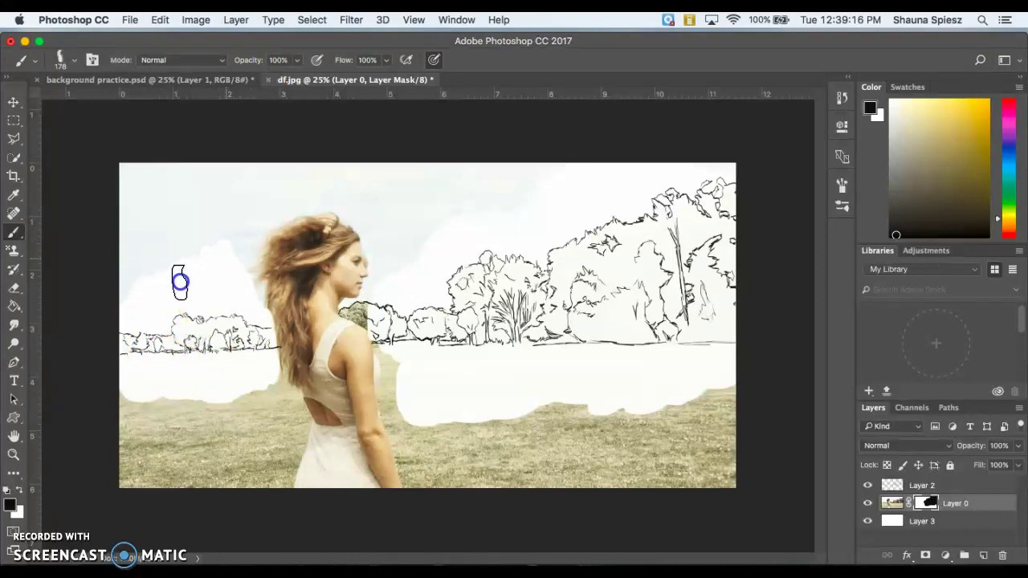
Step: Set the brush opacity to 60% and partially mask the grass along the lower edge of the hidden area
click(297, 61)
drag(279, 84, 270, 80)
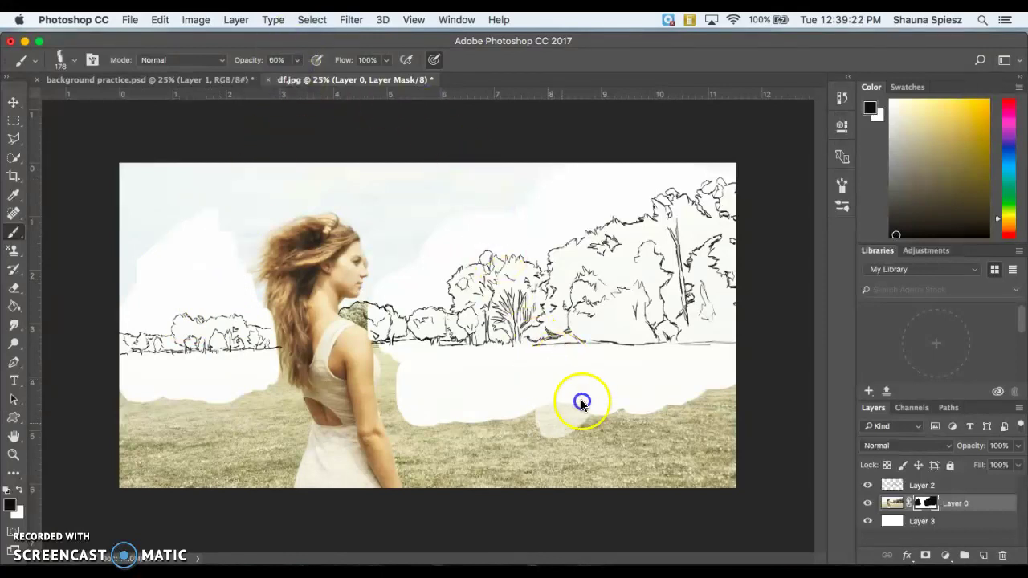
drag(548, 387, 514, 430)
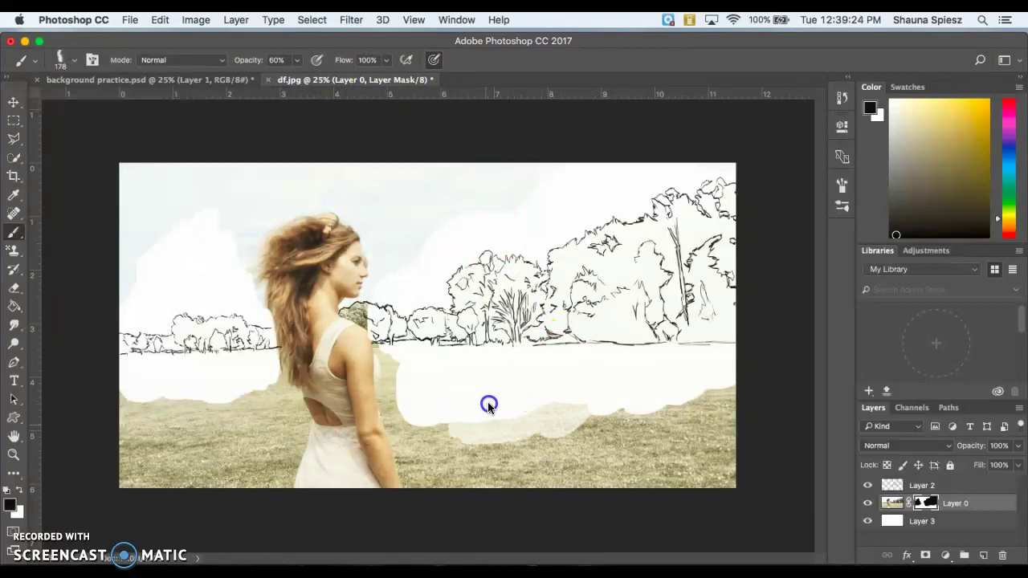
mouse_move(429, 404)
mouse_down()
mouse_move(394, 354)
mouse_move(401, 390)
mouse_move(544, 372)
mouse_move(587, 420)
mouse_move(662, 394)
mouse_move(711, 409)
mouse_move(647, 394)
mouse_move(612, 424)
mouse_move(540, 419)
mouse_move(562, 394)
mouse_move(670, 406)
mouse_move(742, 391)
mouse_up()
Step: Set the brush opacity to 24% and fade the mask further into the grass beneath the large trees
click(297, 59)
drag(283, 78, 270, 78)
mouse_move(595, 446)
mouse_down()
mouse_move(634, 427)
mouse_move(599, 448)
mouse_move(631, 417)
mouse_move(606, 448)
mouse_move(683, 413)
mouse_move(658, 439)
mouse_move(703, 441)
mouse_move(704, 413)
mouse_up()
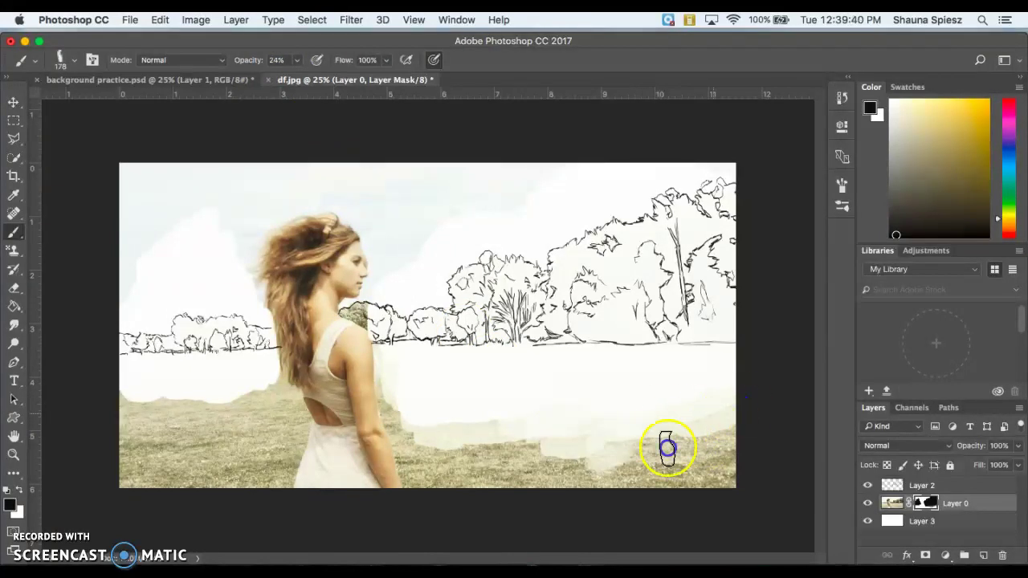
Step: Mask grass at 100% brush opacity across to the woman's dress, and restore her dress and arm by painting the mask white
drag(293, 64, 355, 80)
click(495, 439)
mouse_move(495, 439)
mouse_down()
mouse_move(483, 404)
mouse_move(448, 392)
mouse_move(434, 408)
mouse_move(462, 438)
mouse_move(508, 402)
mouse_move(490, 385)
mouse_move(438, 380)
mouse_move(444, 391)
mouse_move(421, 437)
mouse_move(447, 417)
mouse_move(384, 437)
mouse_up()
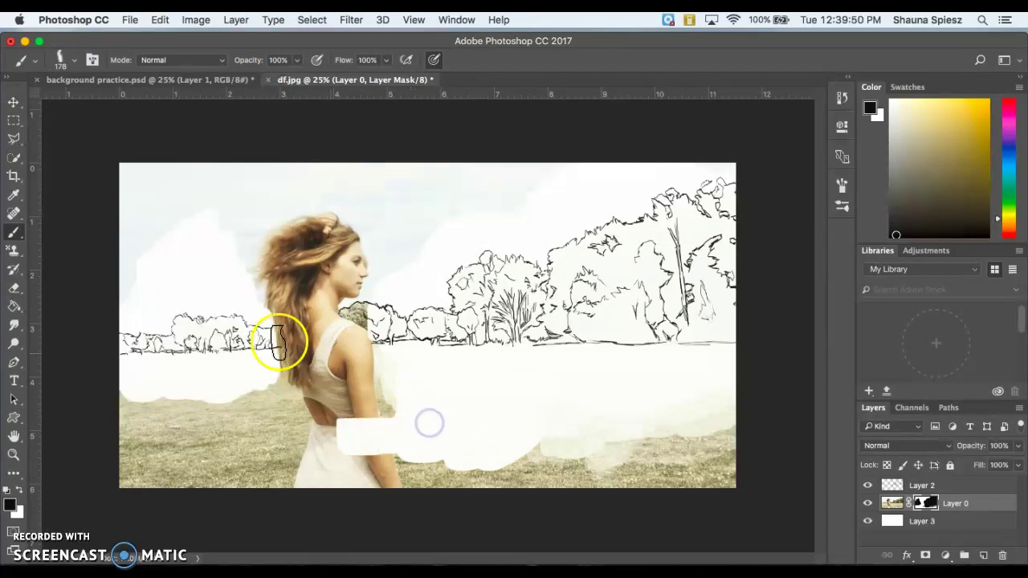
click(21, 490)
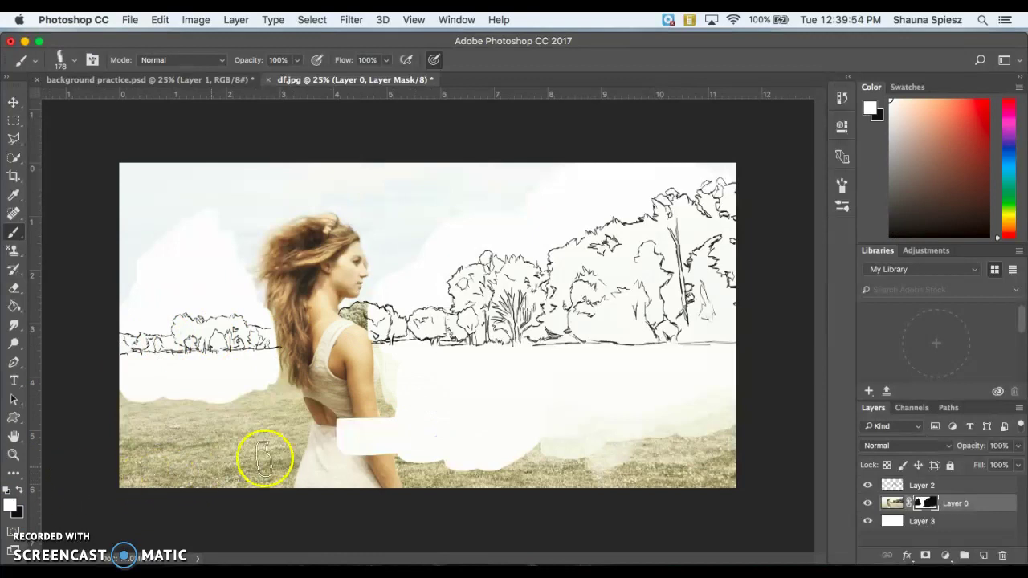
mouse_move(356, 424)
mouse_down()
mouse_move(340, 425)
mouse_move(358, 434)
mouse_up()
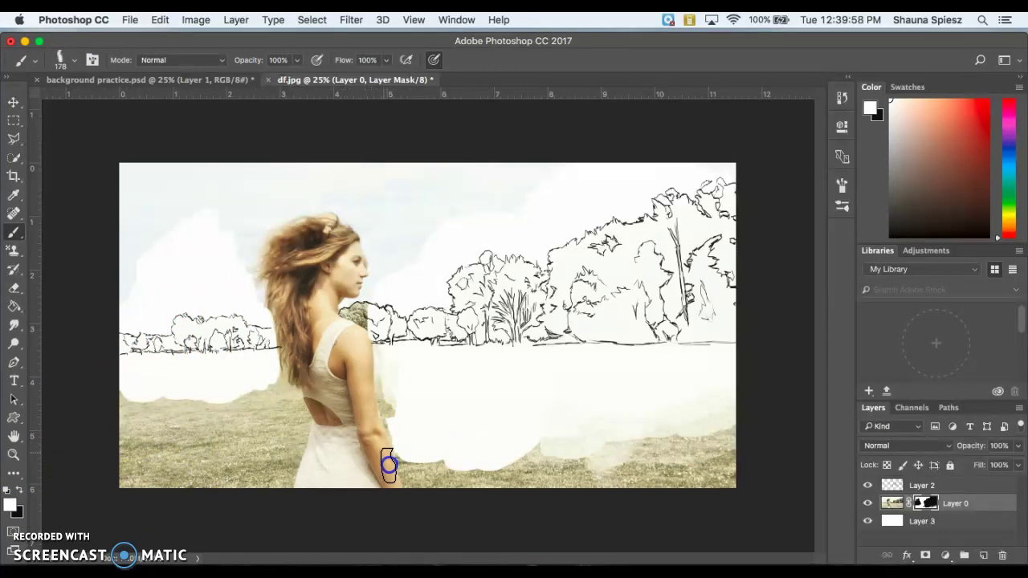
Step: Mask the leftover grass closely along the woman's arm with black, and continue blending the field at a lower brush opacity
click(22, 491)
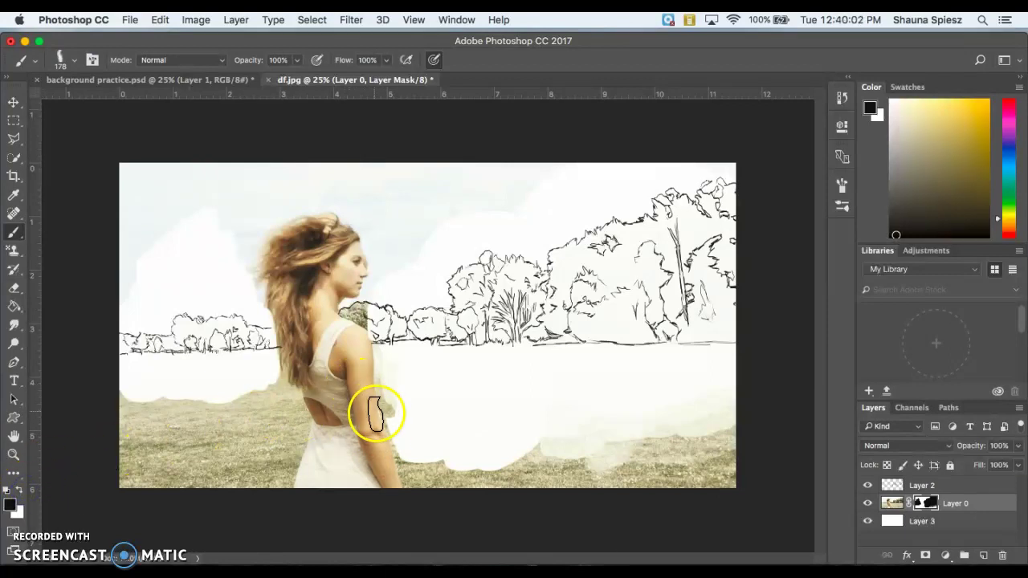
click(395, 407)
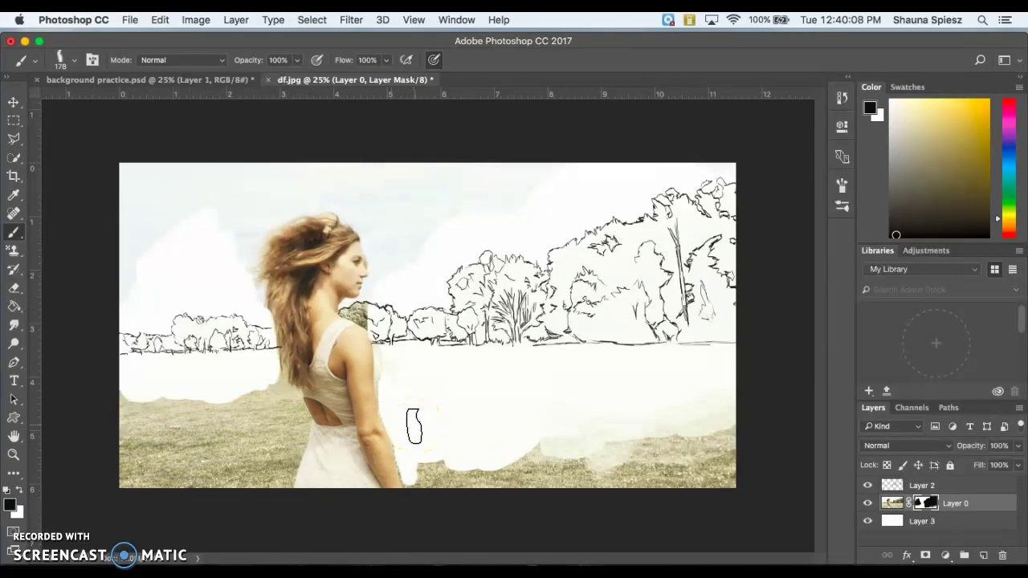
scroll(413, 426, up, 4)
scroll(413, 425, down, 5)
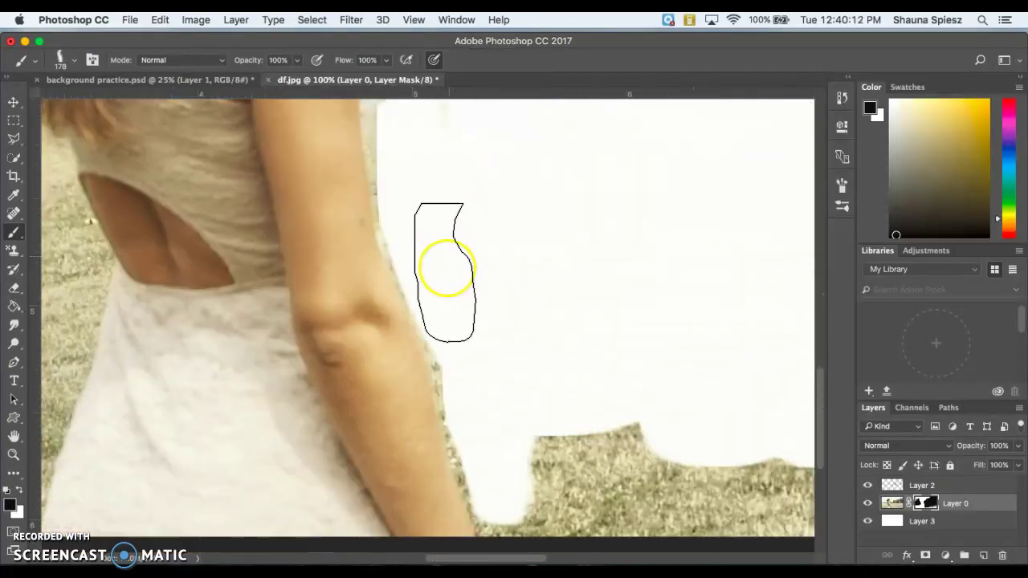
mouse_move(455, 328)
mouse_down()
mouse_move(447, 312)
mouse_move(458, 362)
mouse_move(413, 201)
mouse_move(428, 234)
mouse_up()
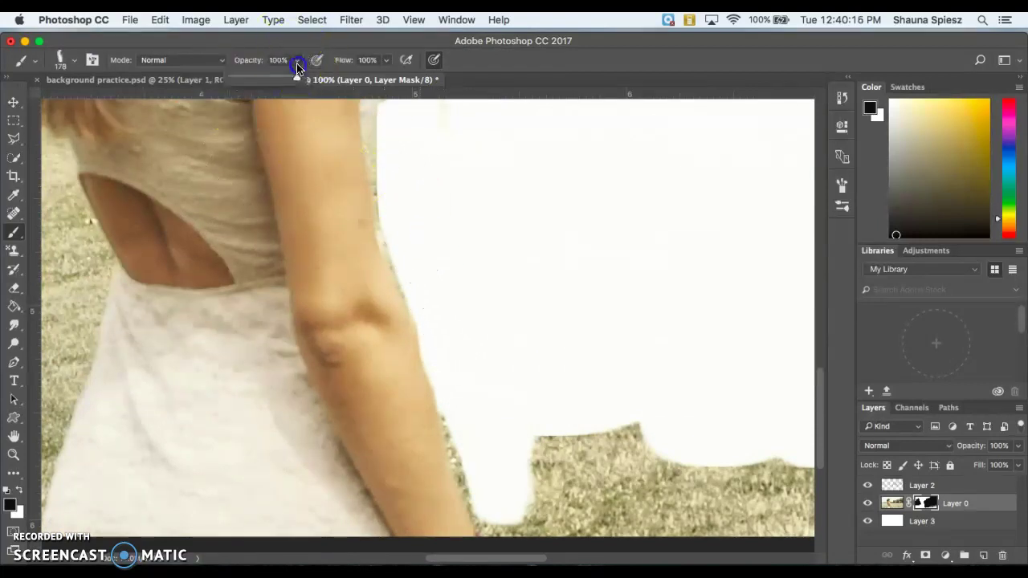
drag(274, 84, 264, 80)
mouse_move(421, 118)
mouse_down()
mouse_move(397, 169)
mouse_move(406, 181)
mouse_move(396, 145)
mouse_move(400, 195)
mouse_move(509, 468)
mouse_move(498, 476)
mouse_move(514, 477)
mouse_move(544, 516)
mouse_move(570, 389)
mouse_move(601, 476)
mouse_move(610, 449)
mouse_move(660, 496)
mouse_move(701, 431)
mouse_up()
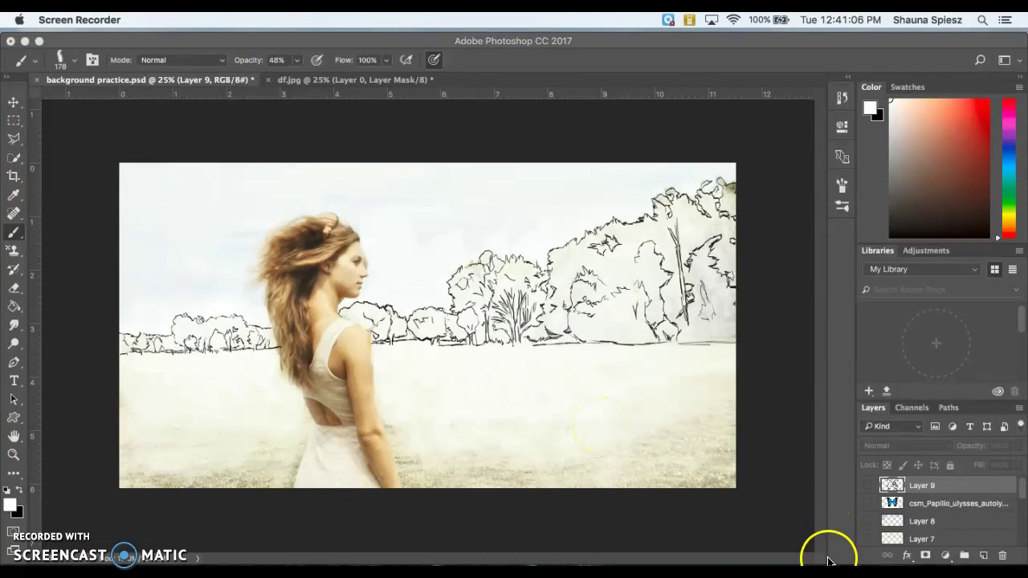
Step: In background practice.psd, add a new layer on top and choose a muted blue foreground color with 34% brush opacity
click(983, 555)
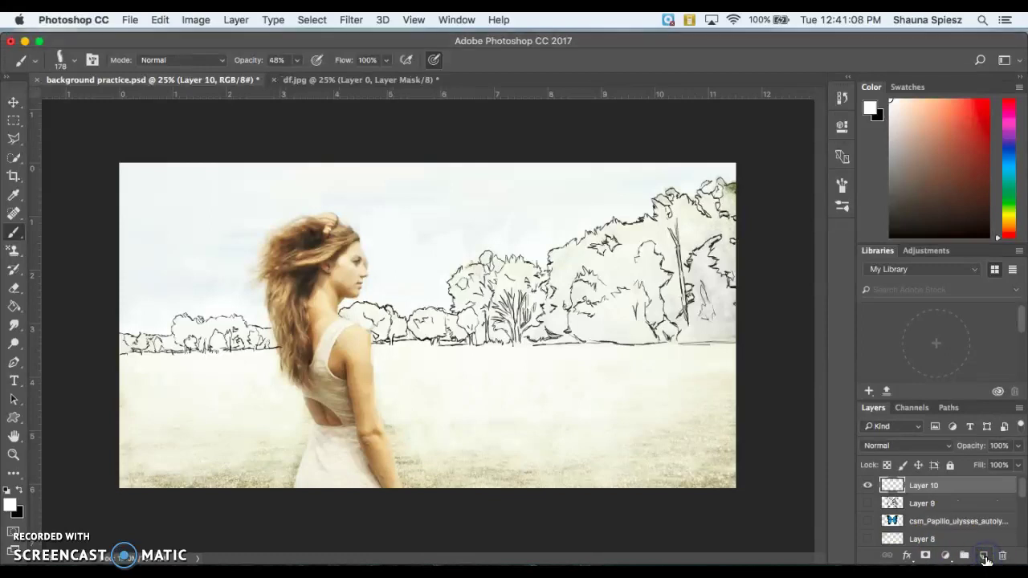
click(1009, 149)
click(947, 133)
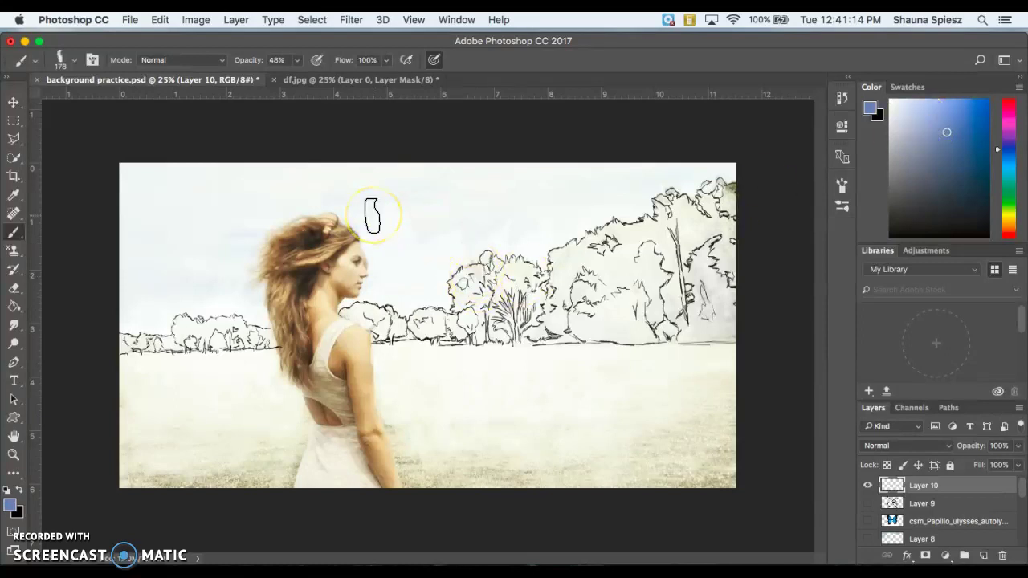
click(296, 61)
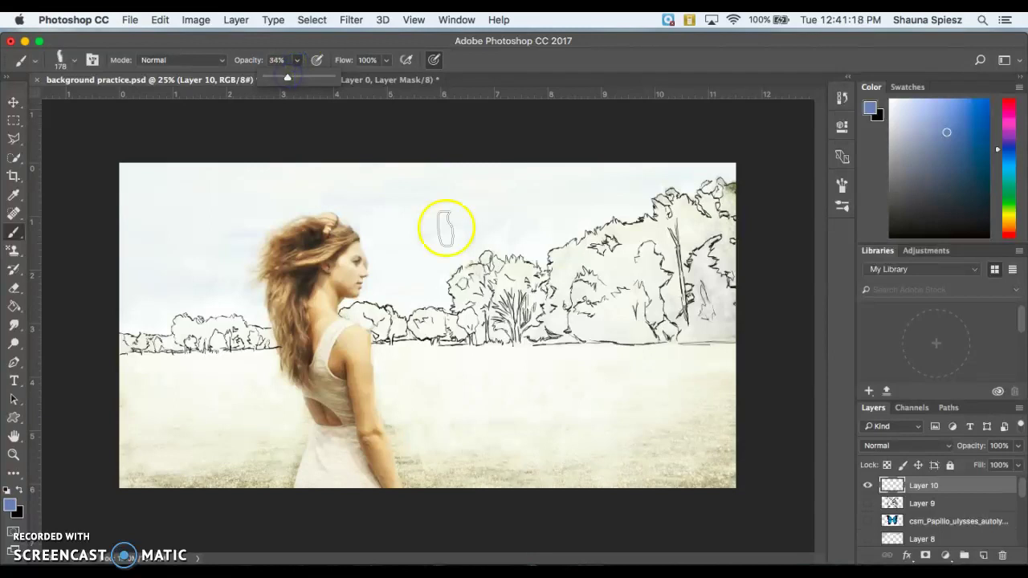
Step: Paint a translucent blue wash over the sky, following the treetops and continuing above the woman's head
click(445, 229)
mouse_move(430, 205)
mouse_down()
mouse_move(465, 172)
mouse_move(416, 202)
mouse_move(444, 203)
mouse_move(510, 160)
mouse_move(478, 208)
mouse_move(586, 152)
mouse_move(612, 160)
mouse_move(596, 177)
mouse_move(677, 163)
mouse_move(628, 182)
mouse_move(651, 190)
mouse_move(635, 206)
mouse_move(595, 214)
mouse_move(601, 193)
mouse_move(556, 232)
mouse_move(560, 217)
mouse_move(542, 222)
mouse_move(540, 254)
mouse_move(534, 206)
mouse_move(505, 228)
mouse_move(531, 212)
mouse_move(467, 216)
mouse_move(459, 235)
mouse_move(452, 220)
mouse_move(434, 259)
mouse_move(471, 237)
mouse_up()
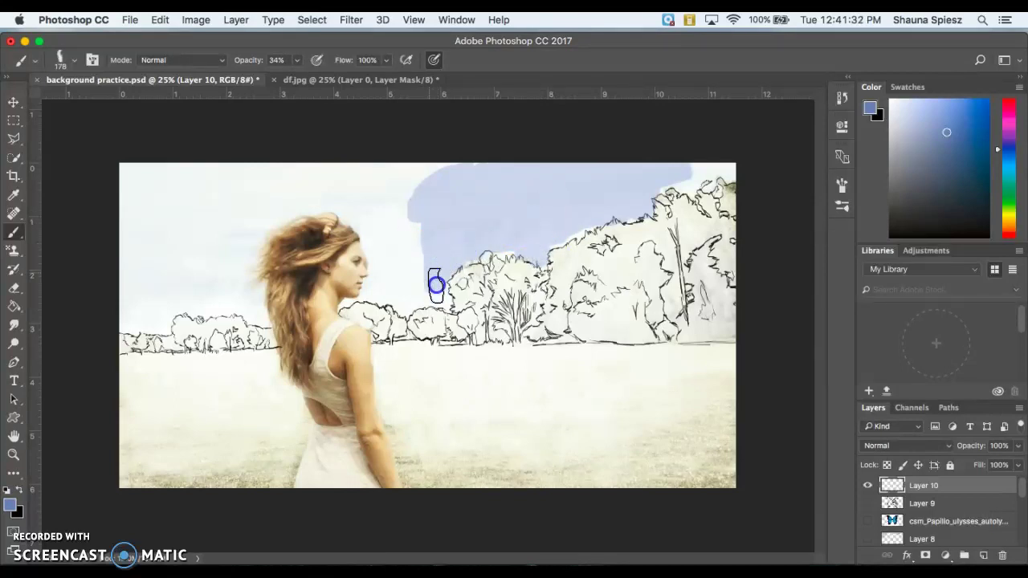
mouse_move(436, 275)
mouse_down()
mouse_move(414, 265)
mouse_move(413, 242)
mouse_move(408, 255)
mouse_move(444, 194)
mouse_move(444, 170)
mouse_move(378, 155)
mouse_move(385, 195)
mouse_move(379, 164)
mouse_move(345, 163)
mouse_up()
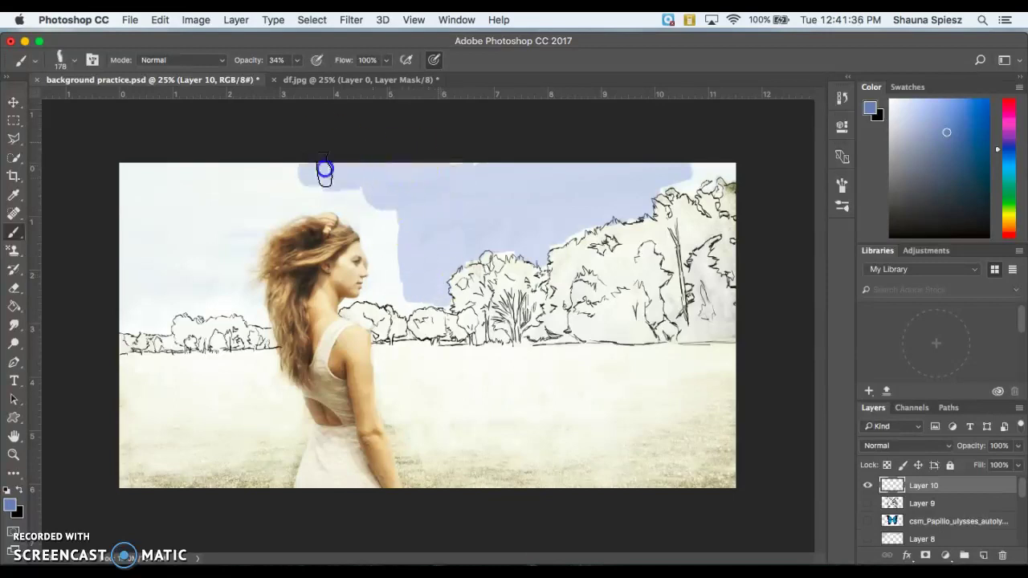
mouse_move(267, 153)
mouse_down()
mouse_move(168, 200)
mouse_move(123, 197)
mouse_move(157, 232)
mouse_move(142, 290)
mouse_move(170, 290)
mouse_move(126, 308)
mouse_move(174, 266)
mouse_move(184, 292)
mouse_move(219, 249)
mouse_move(190, 214)
mouse_move(206, 238)
mouse_move(280, 184)
mouse_move(265, 211)
mouse_move(343, 190)
mouse_move(380, 216)
mouse_move(421, 222)
mouse_move(497, 200)
mouse_up()
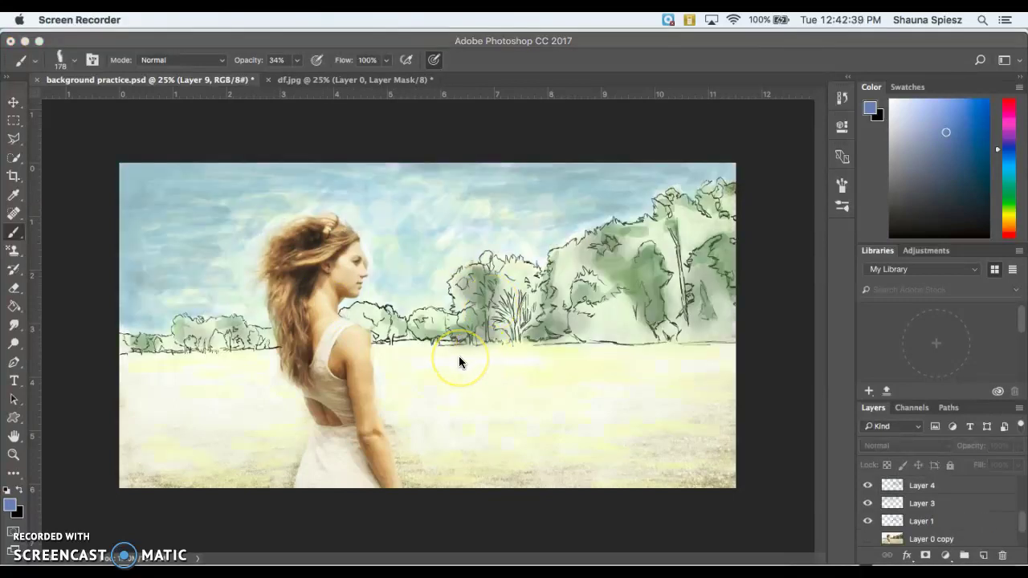
click(474, 424)
click(686, 304)
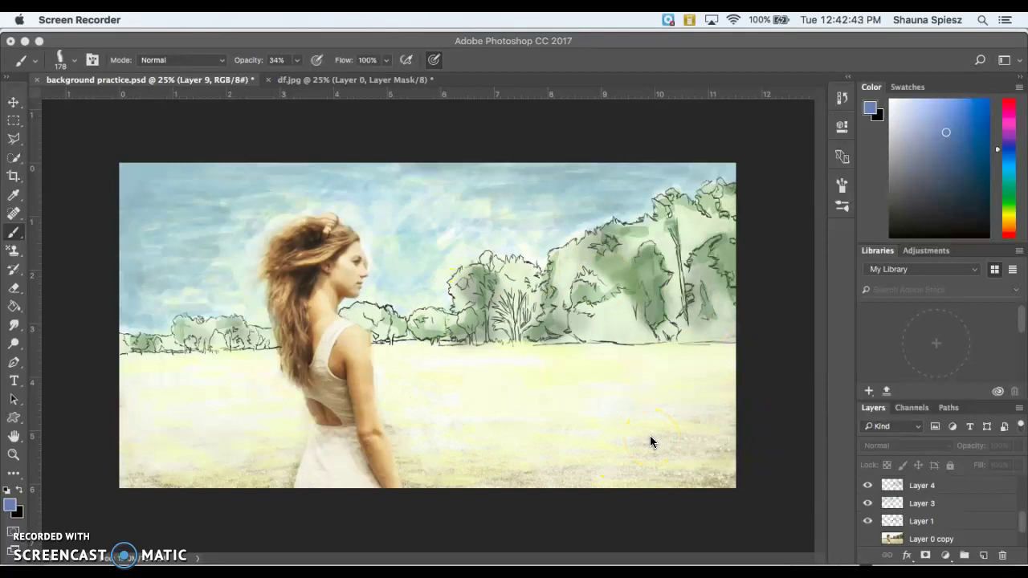
drag(670, 285, 627, 251)
mouse_move(619, 291)
mouse_down()
mouse_move(687, 269)
mouse_move(627, 295)
mouse_up()
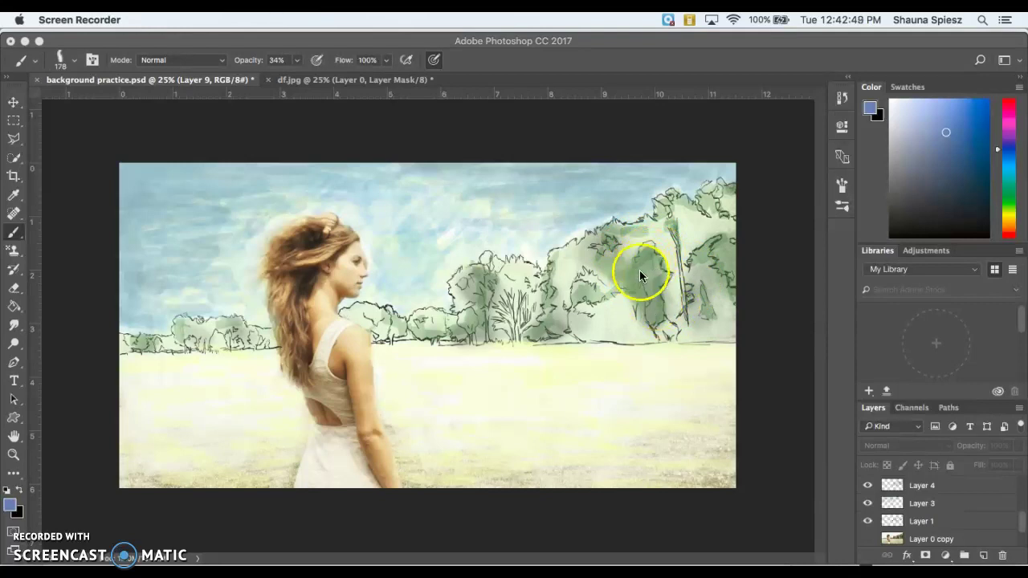
drag(655, 302, 470, 284)
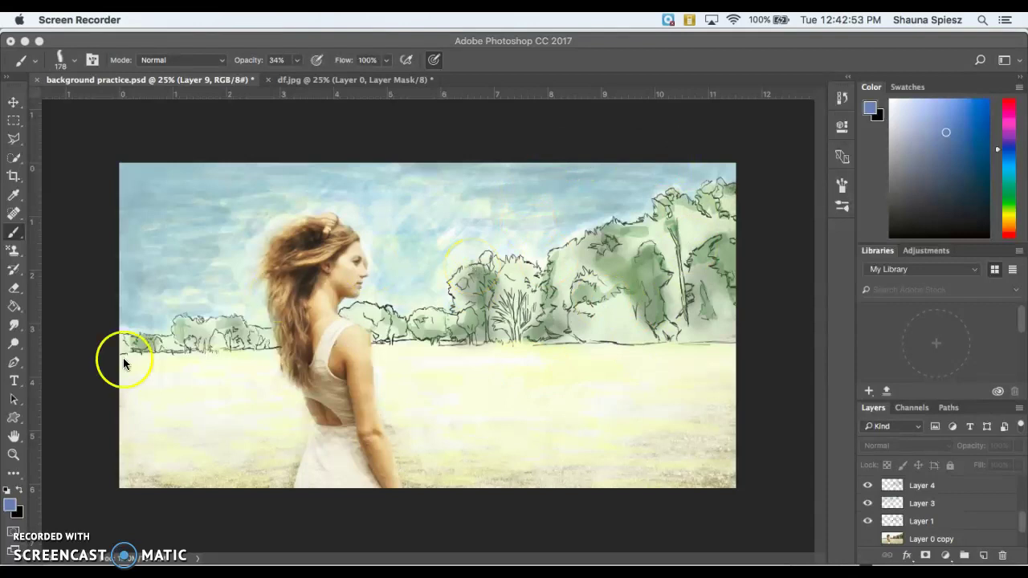